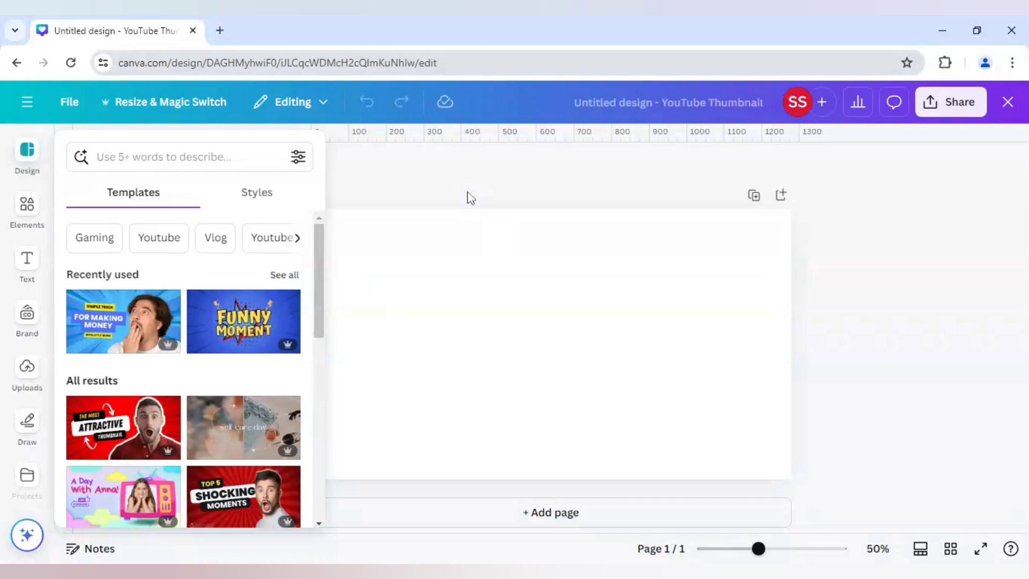
- Dismiss the template suggestions and open the library of Canva apps
left_click(468, 193)
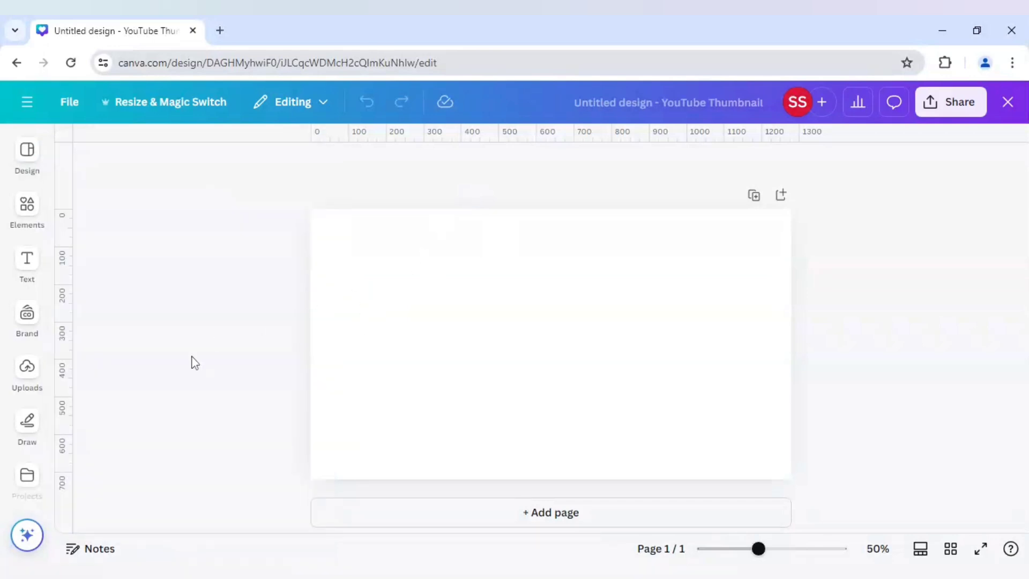
left_click(30, 375)
scroll(31, 379, "down", 3)
left_click(31, 381)
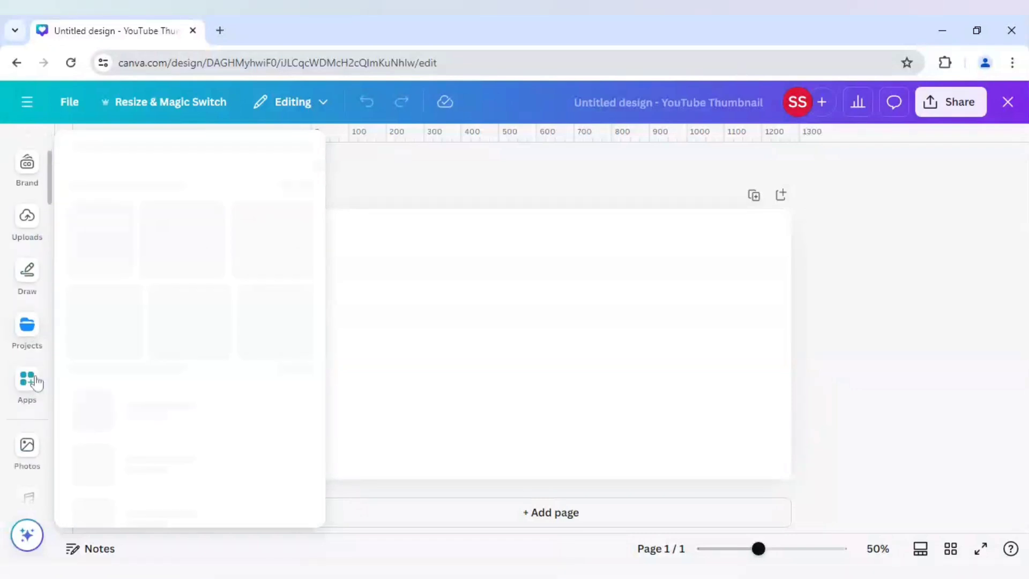
scroll(31, 385, "down", 1)
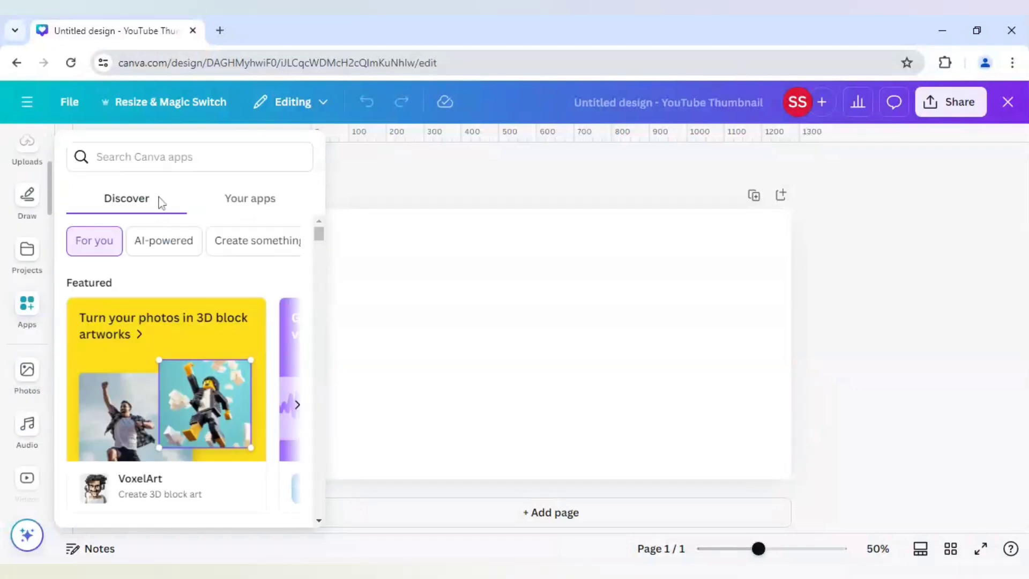
- Search the apps for "TypeExtrude" and open the TypeExtrude app
left_click(151, 157)
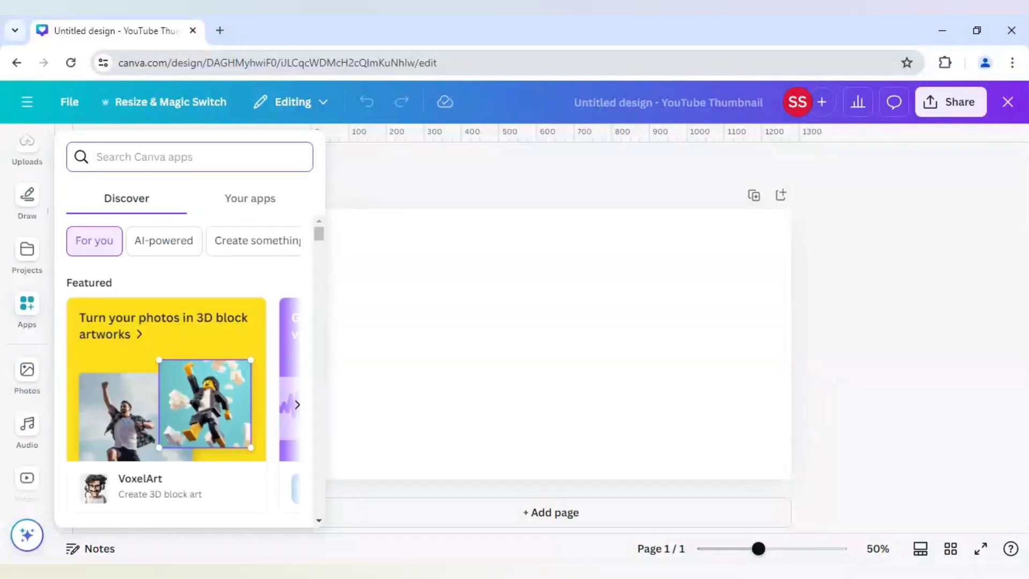
type("typ")
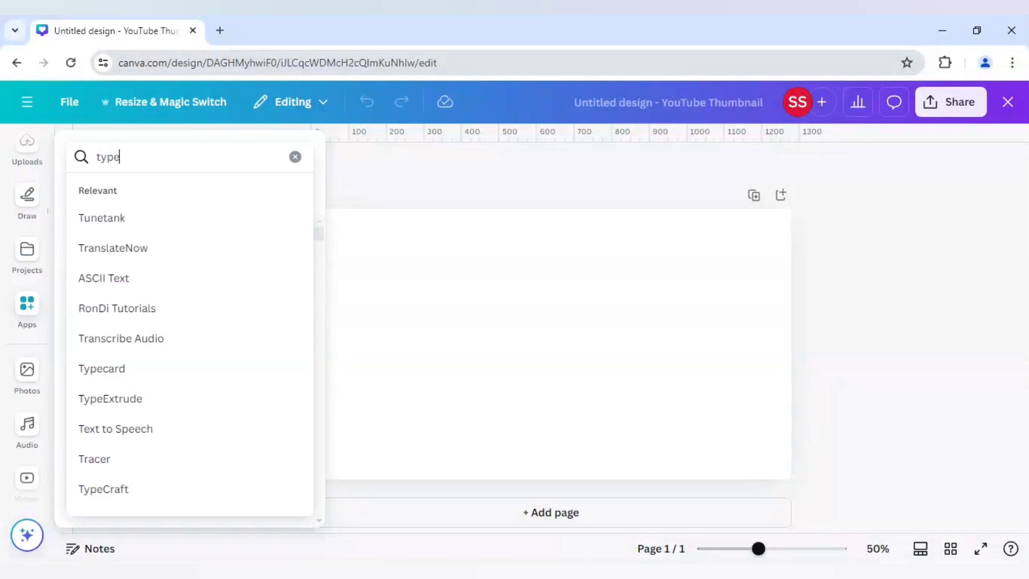
type("e")
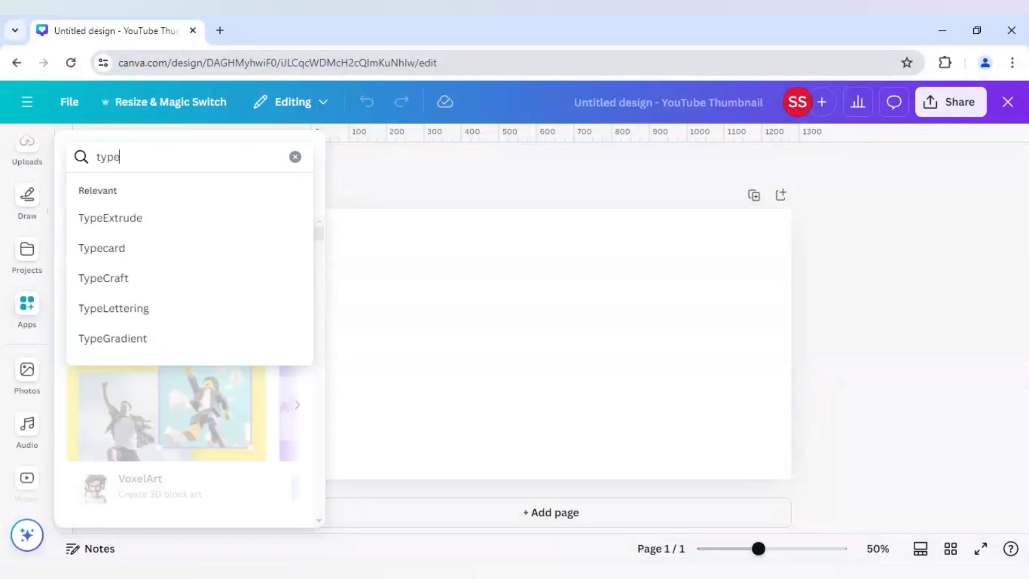
type("extrude")
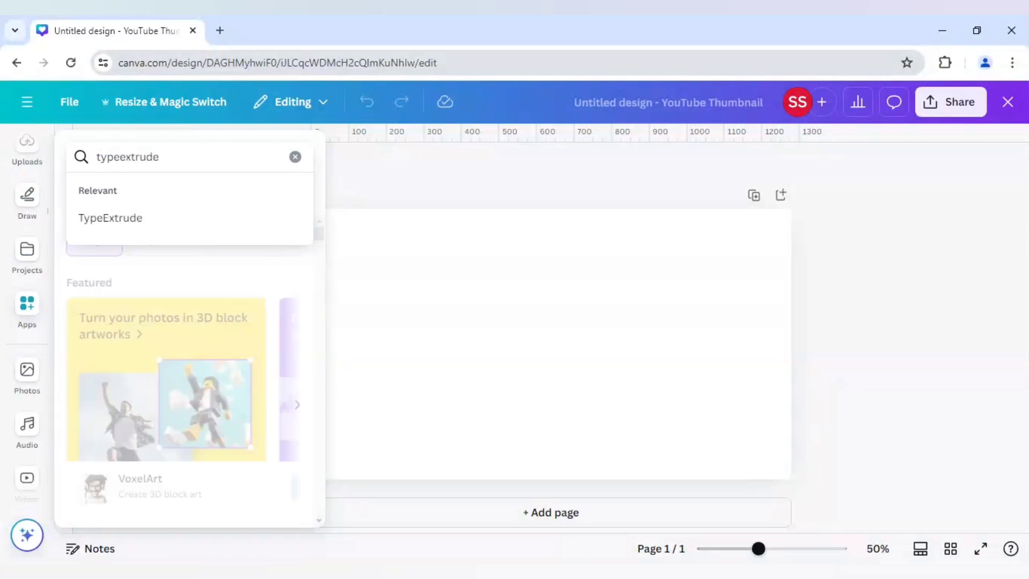
left_click(163, 228)
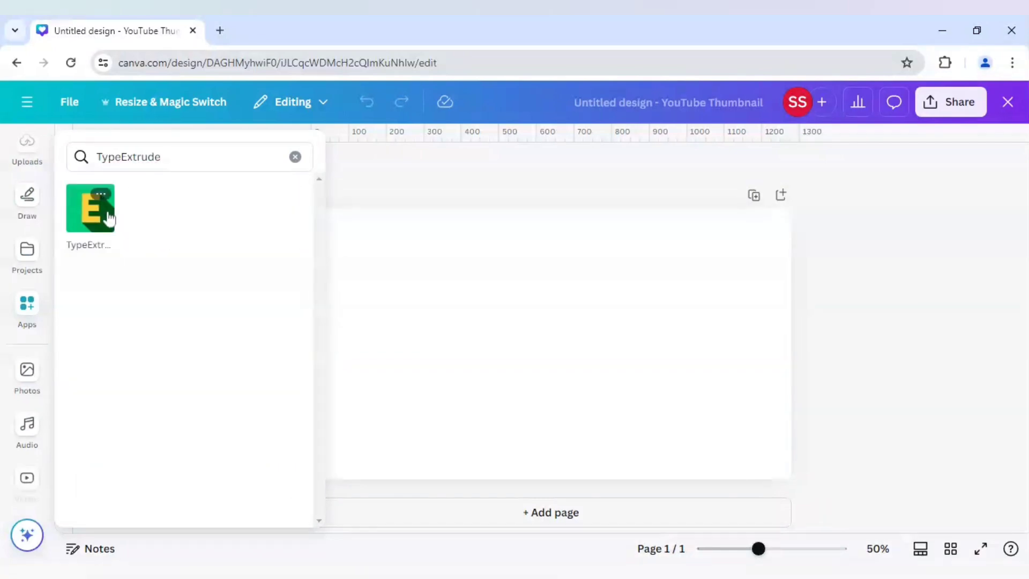
left_click(101, 218)
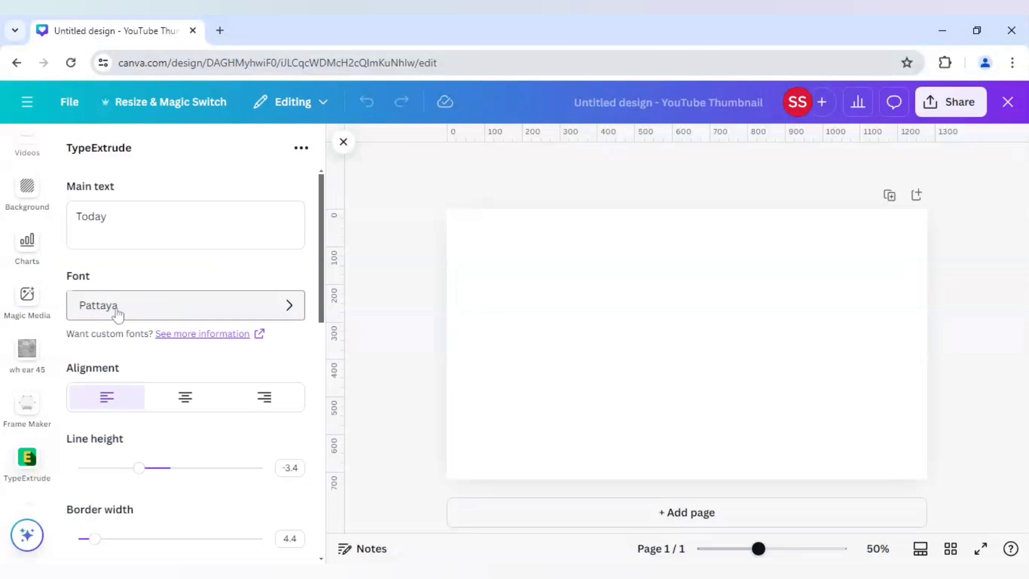
- Replace the main text in TypeExtrude with the single letter "S"
left_click(117, 232)
key("ctrl+a")
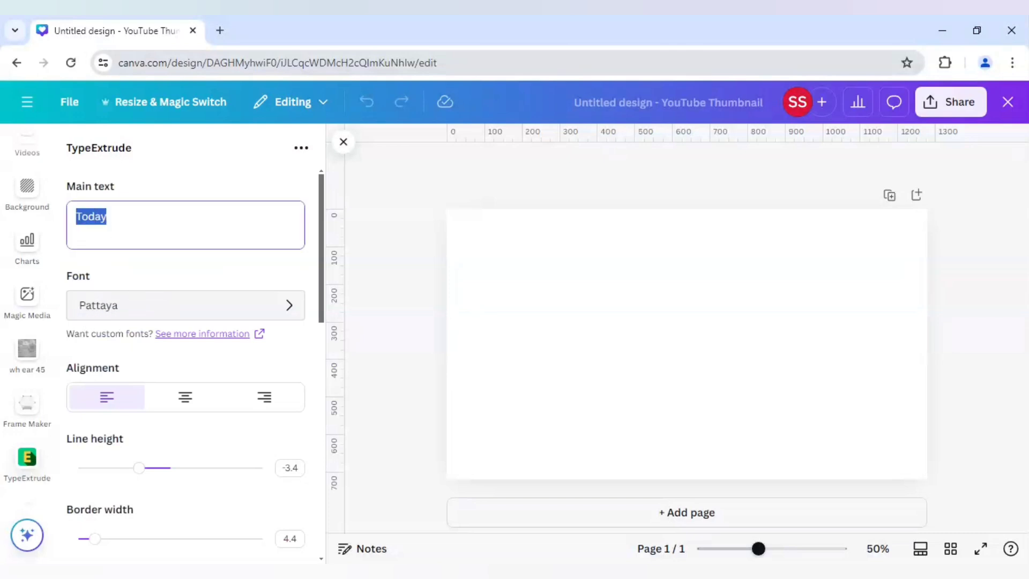
type("S")
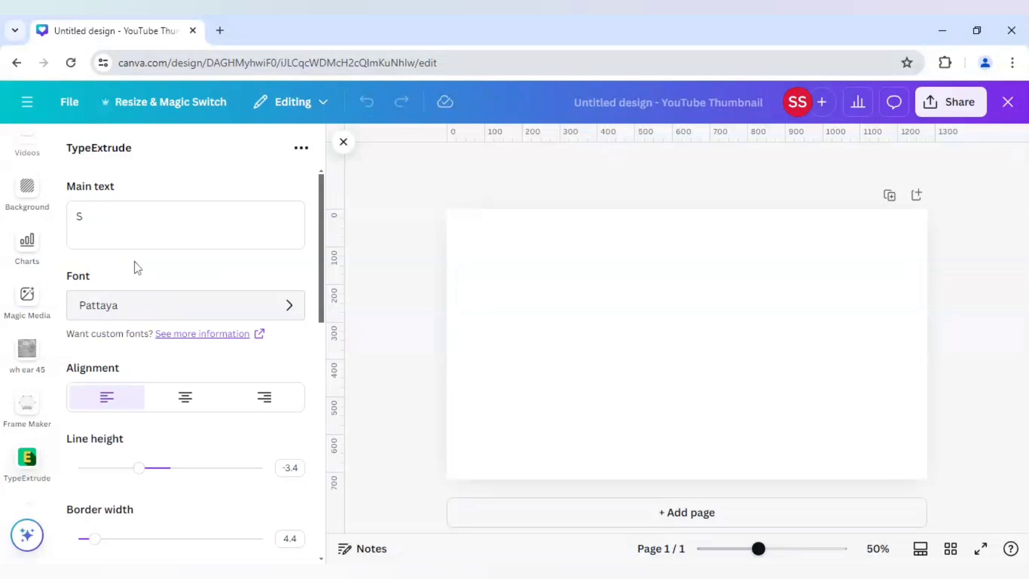
- Change the letter's face color in TypeExtrude to pure white
scroll(135, 264, "down", 4)
scroll(134, 262, "down", 5)
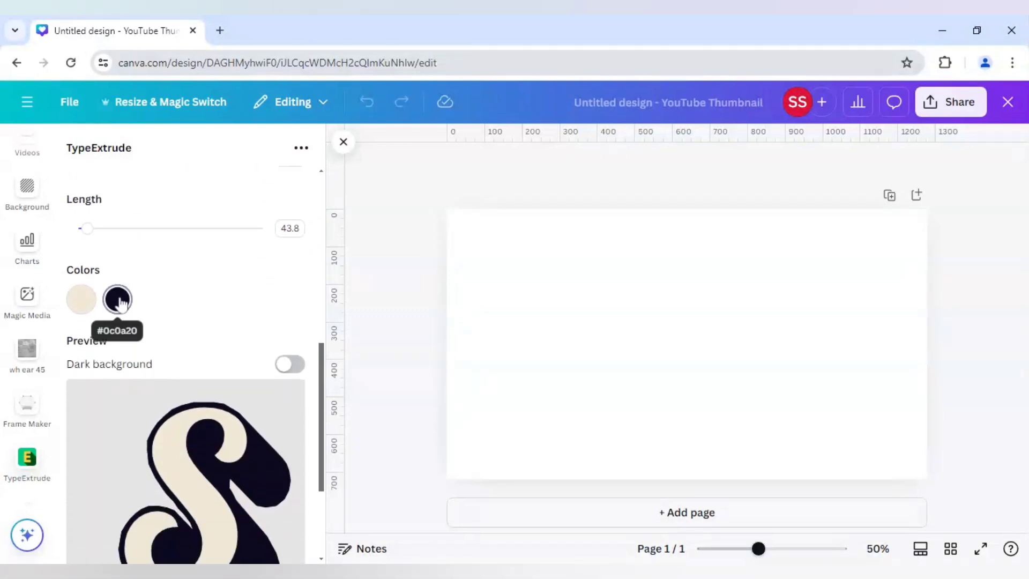
left_click(82, 302)
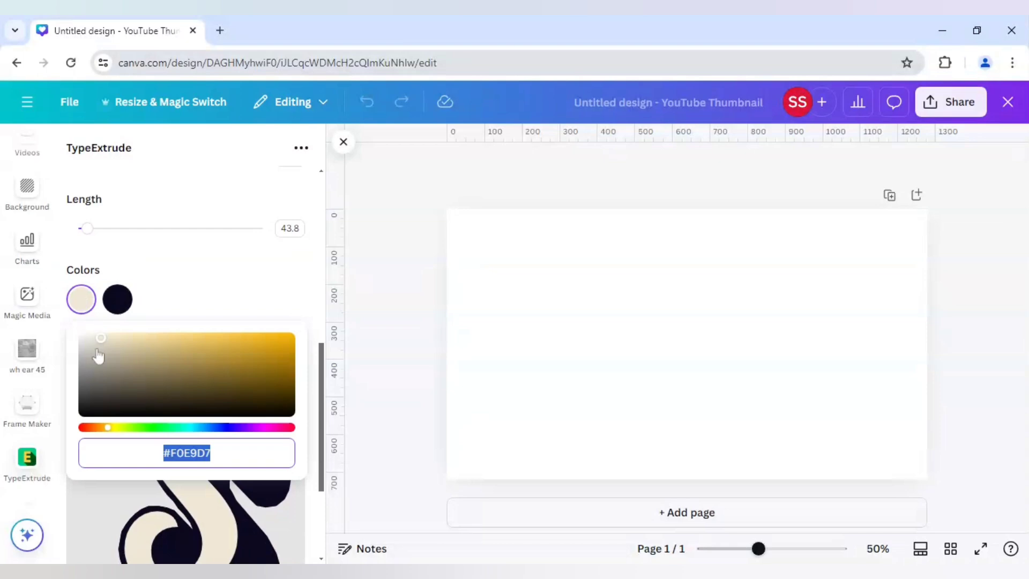
left_click_drag(100, 338, 70, 332)
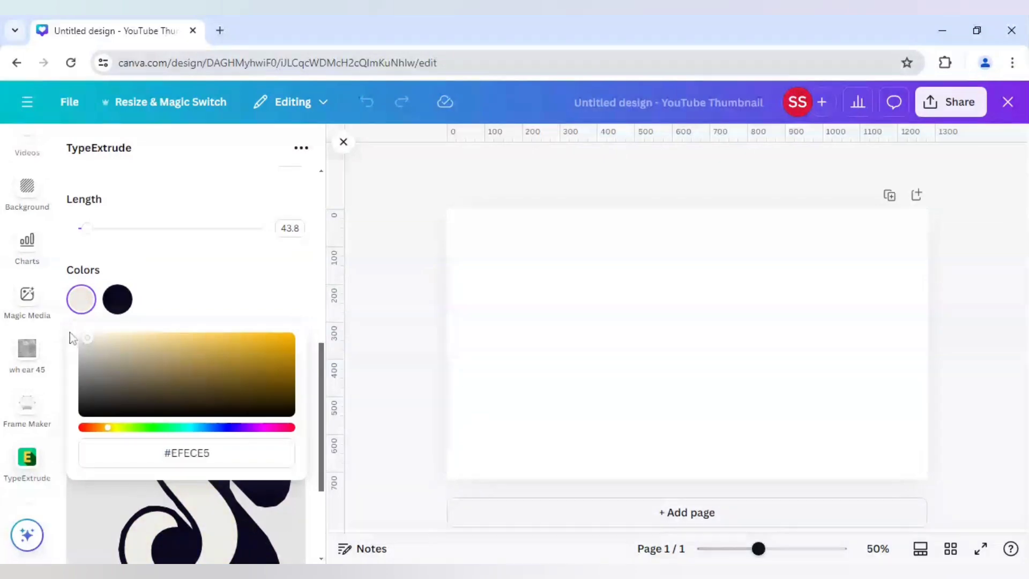
left_click(163, 300)
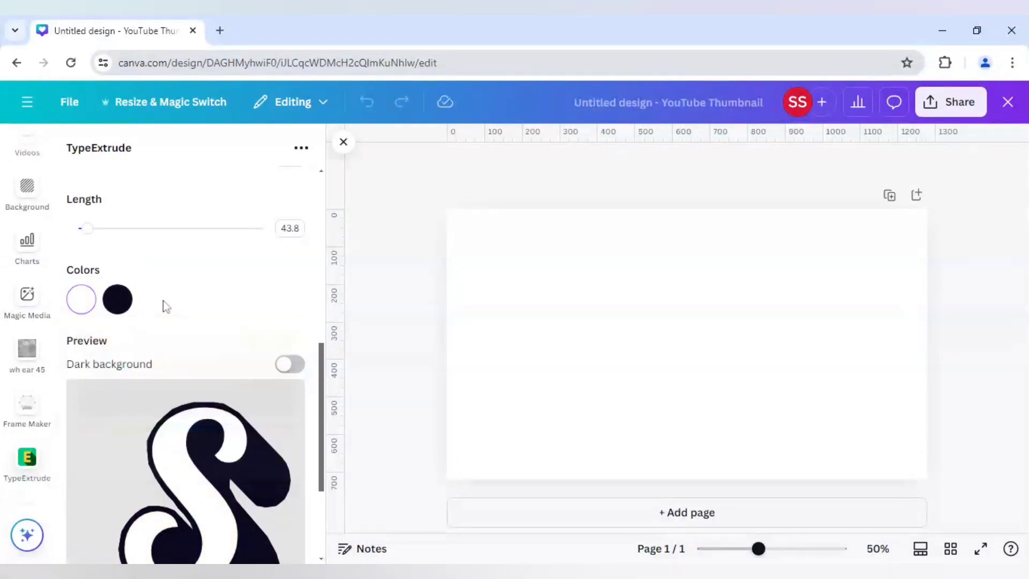
- Change the extrusion color to bright turquoise, #2AFFC6
left_click(117, 299)
left_click_drag(239, 429, 192, 433)
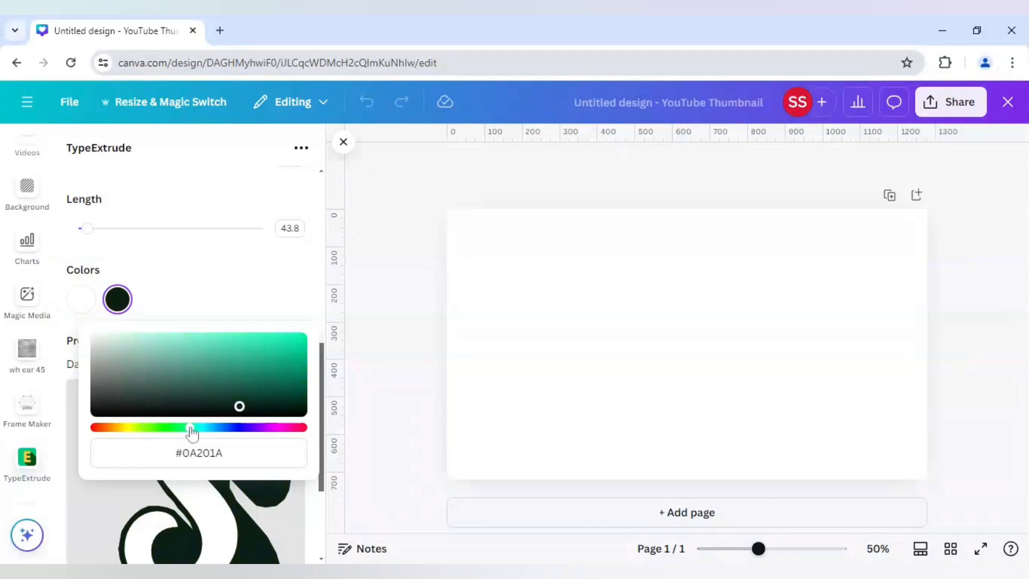
left_click_drag(241, 407, 246, 394)
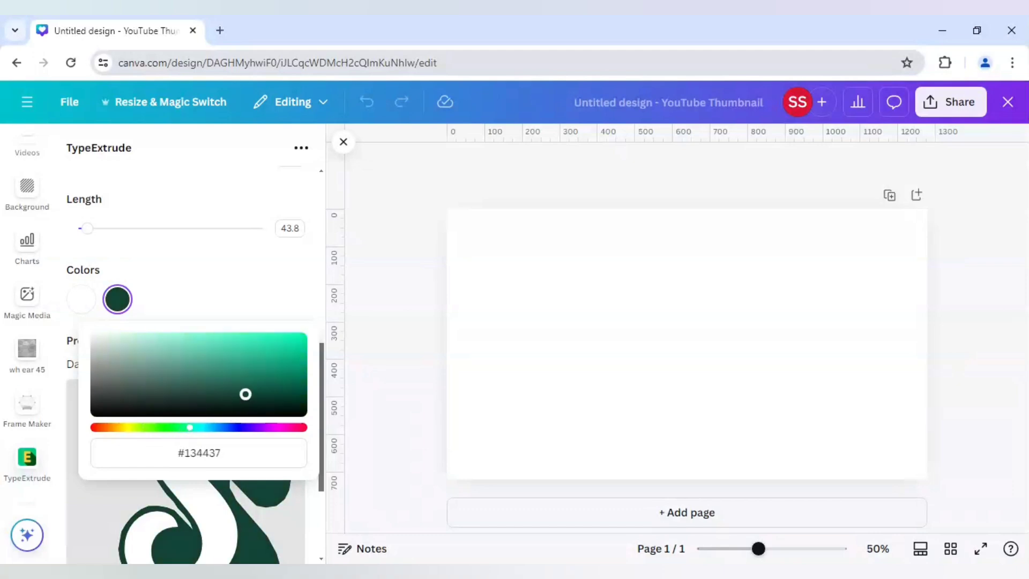
left_click(271, 336)
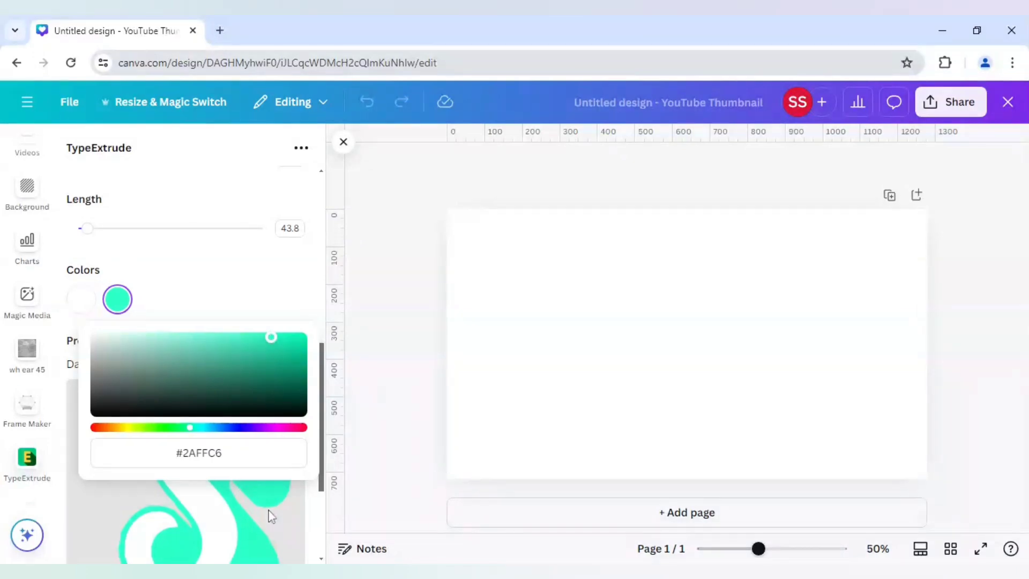
left_click(261, 284)
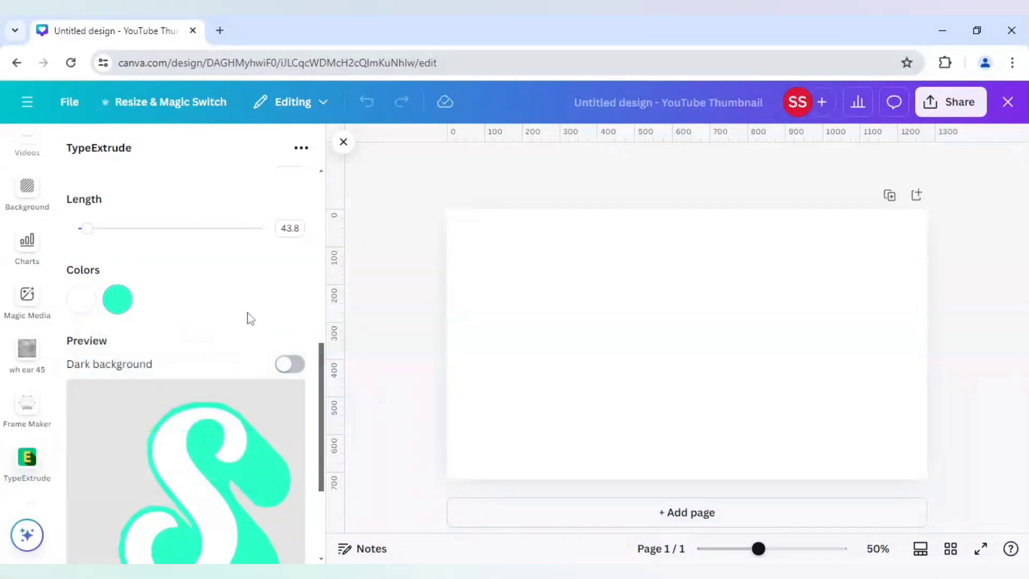
- Set the extrusion length to the maximum of 900
scroll(244, 321, "up", 4)
scroll(239, 323, "down", 5)
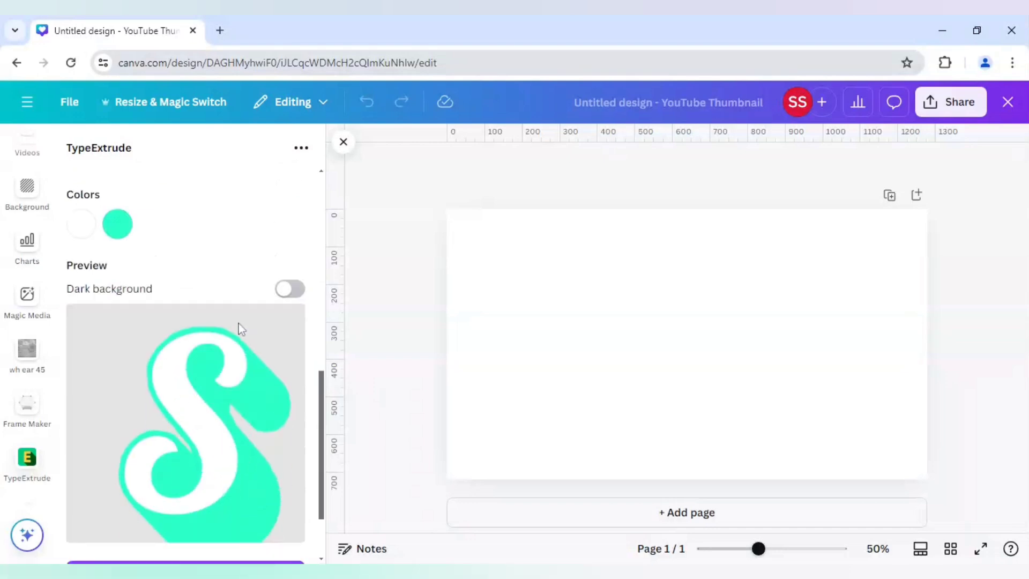
scroll(239, 323, "up", 4)
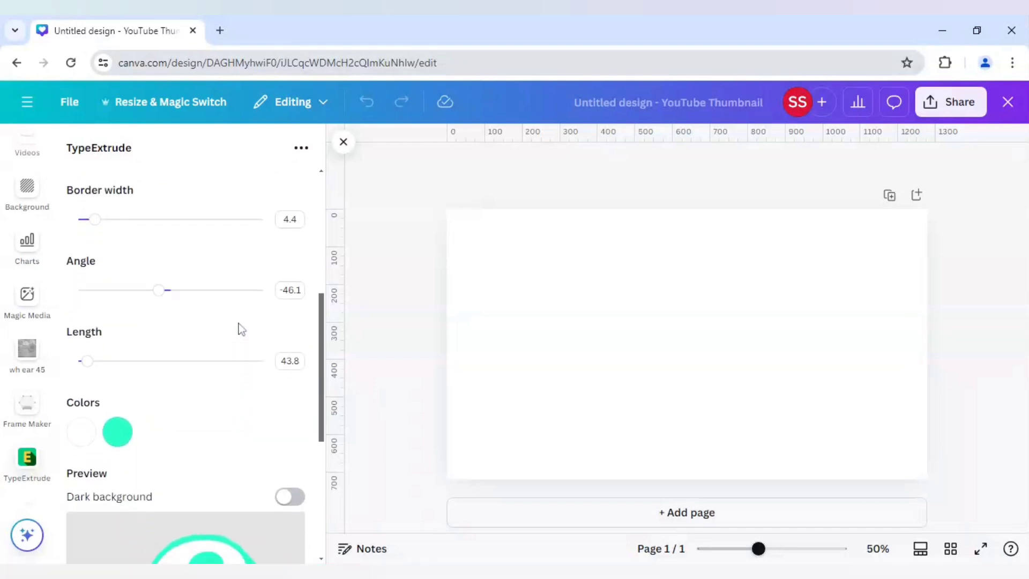
scroll(239, 323, "down", 3)
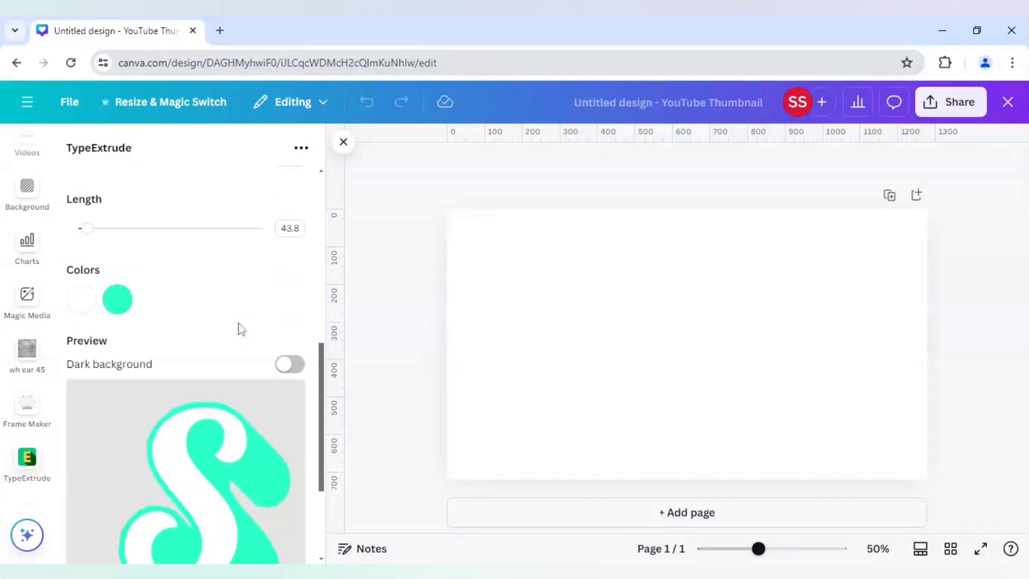
left_click_drag(89, 231, 270, 259)
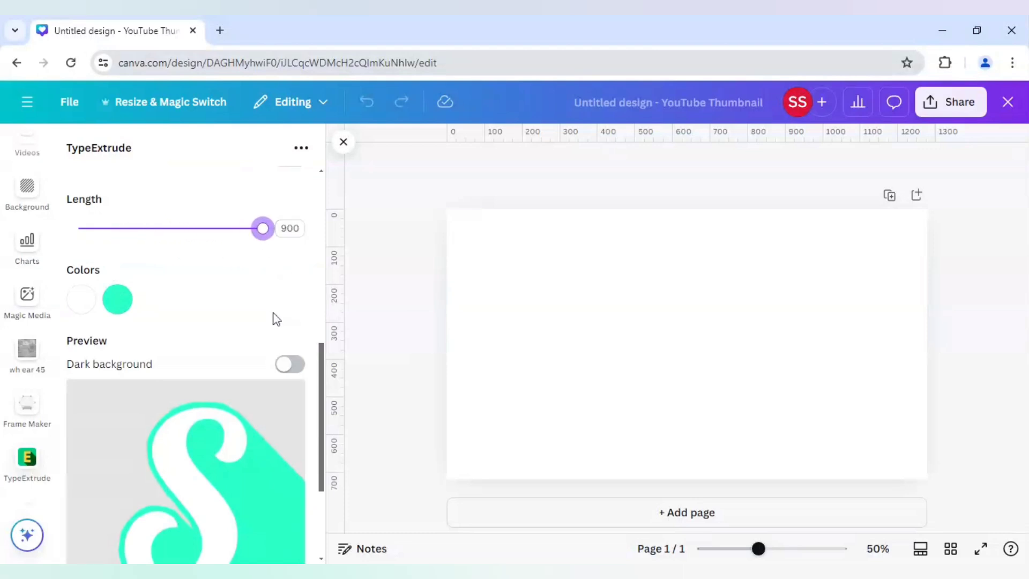
- Check the letter's preview against a dark background and restore the light one
scroll(276, 319, "down", 2)
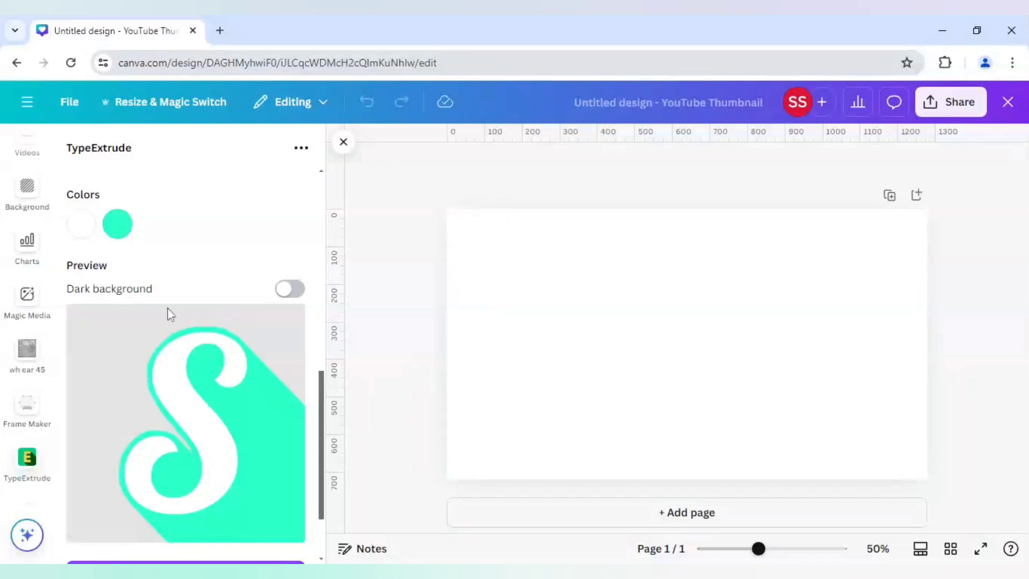
scroll(107, 399, "down", 2)
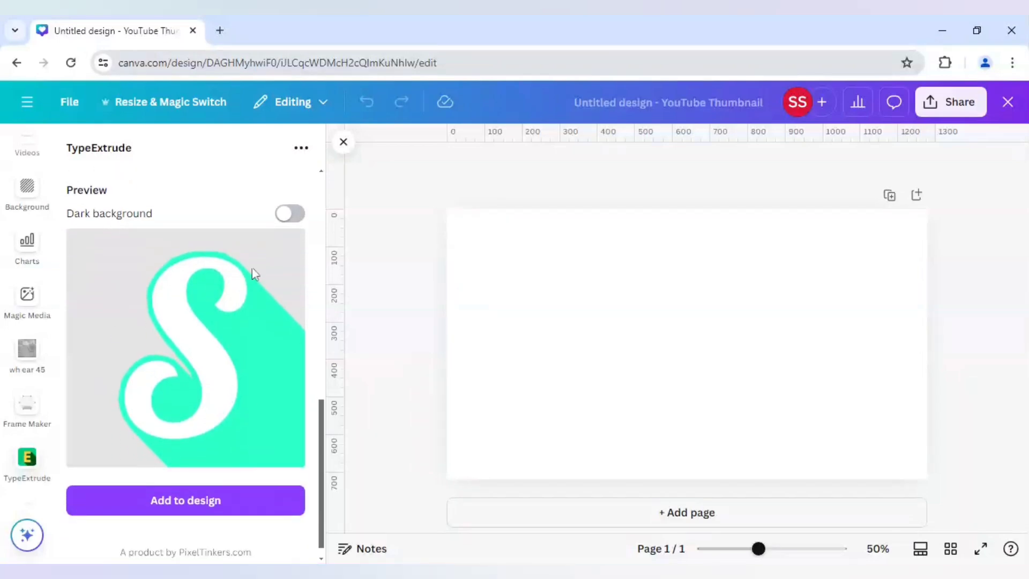
left_click(297, 213)
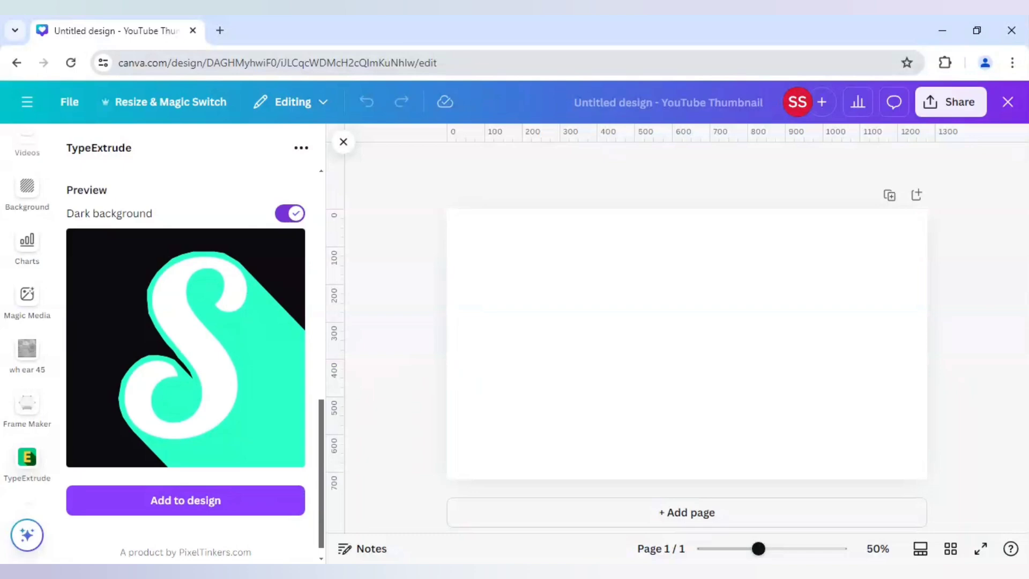
left_click(282, 215)
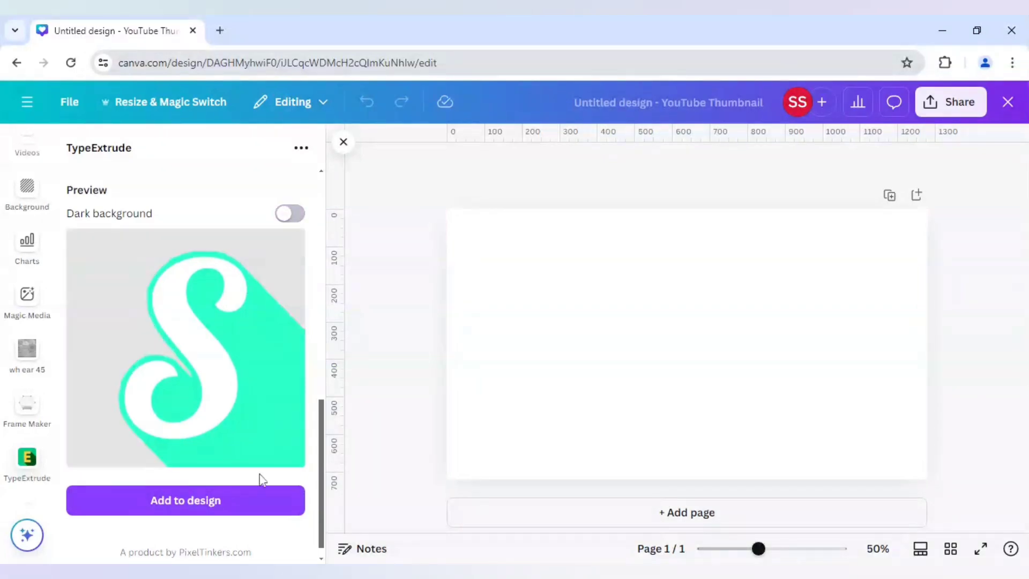
- Add the extruded S to the design and enlarge it to about 820 px wide, with the extrusion running off the page's lower edge
left_click(228, 506)
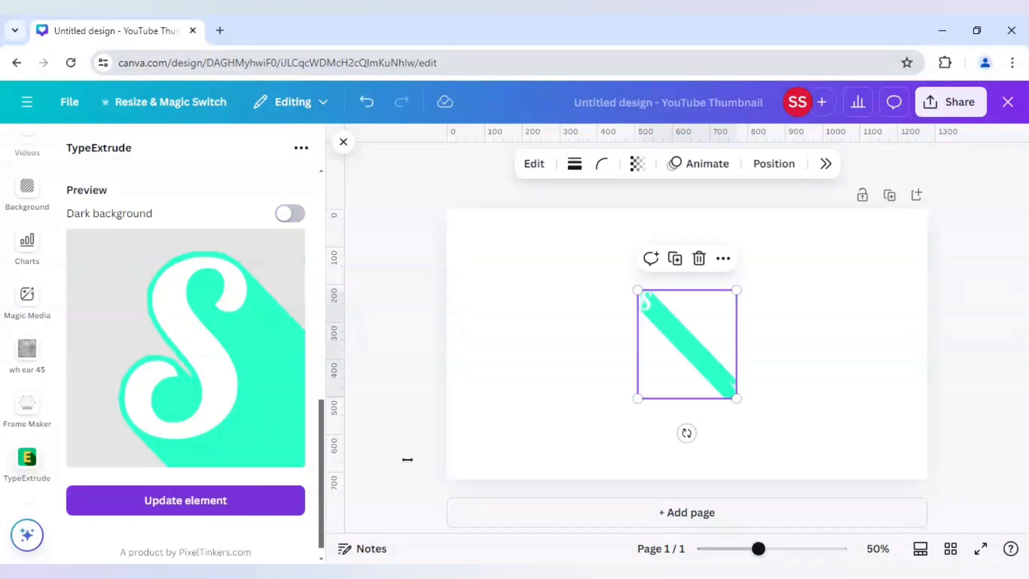
left_click_drag(748, 413, 943, 543)
left_click_drag(710, 390, 676, 389)
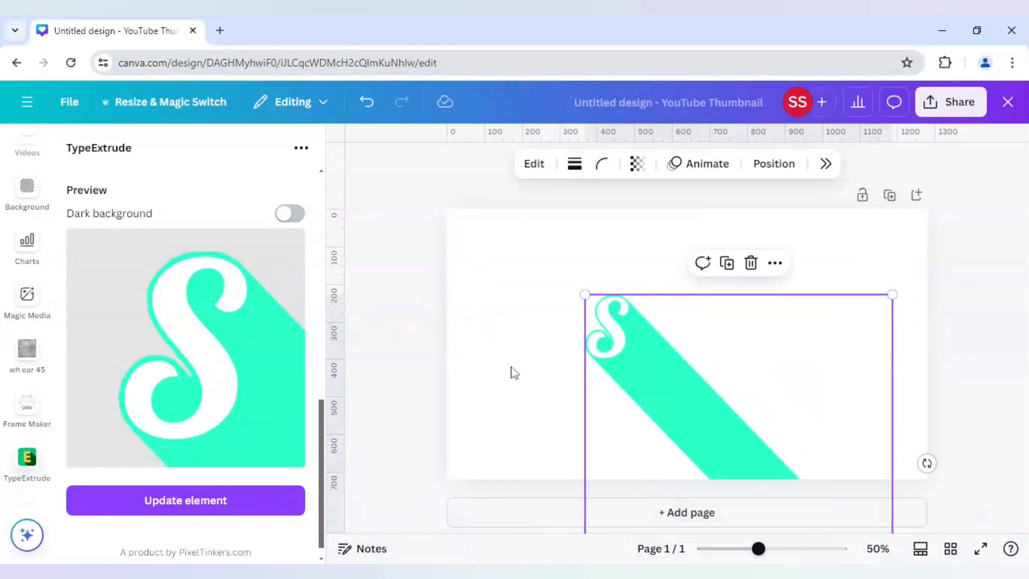
- Duplicate the extruded S into a horizontal row of six evenly spaced, overlapping letters about 90 px apart
left_click(726, 263)
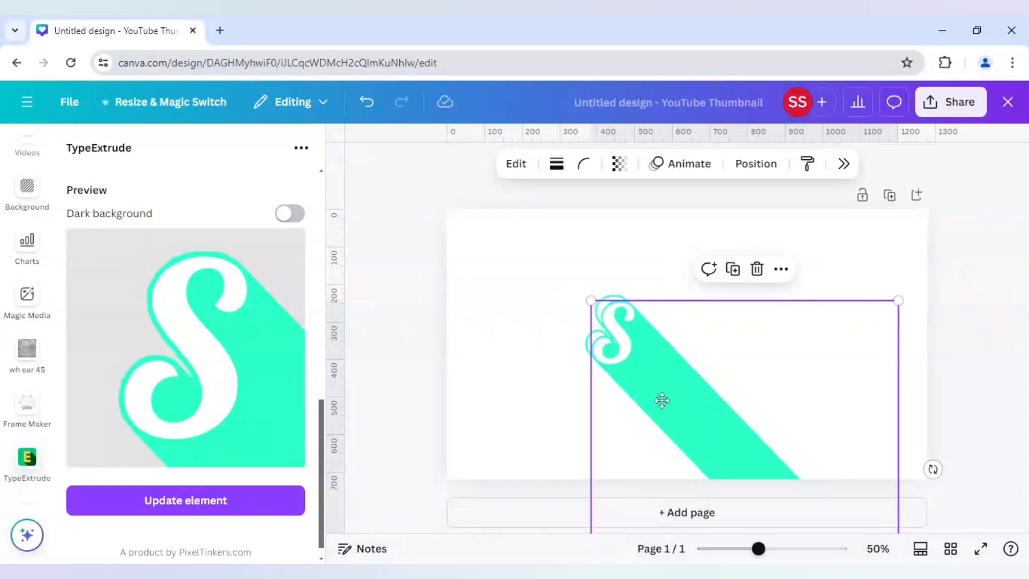
left_click_drag(661, 400, 665, 399)
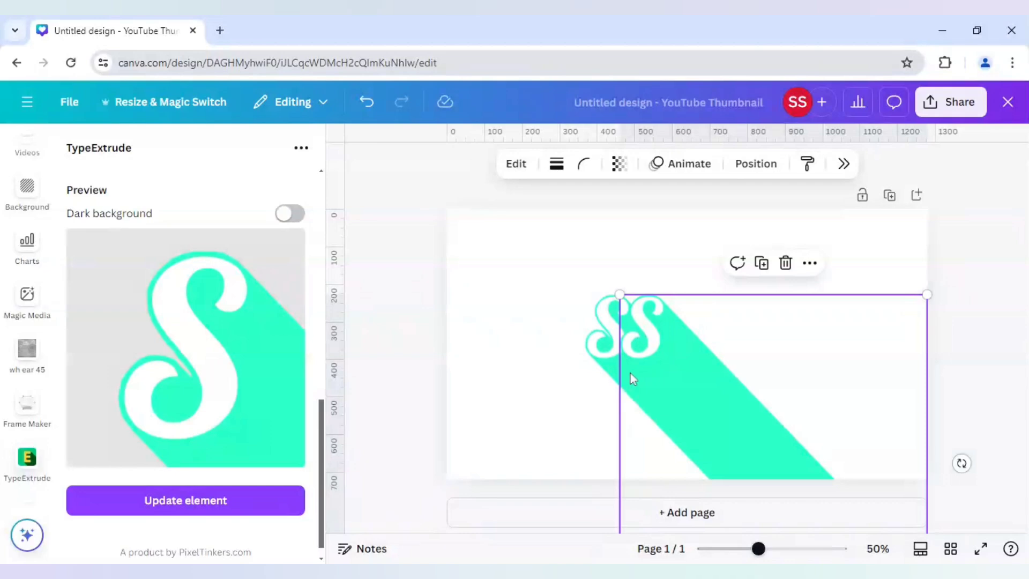
left_click(761, 263)
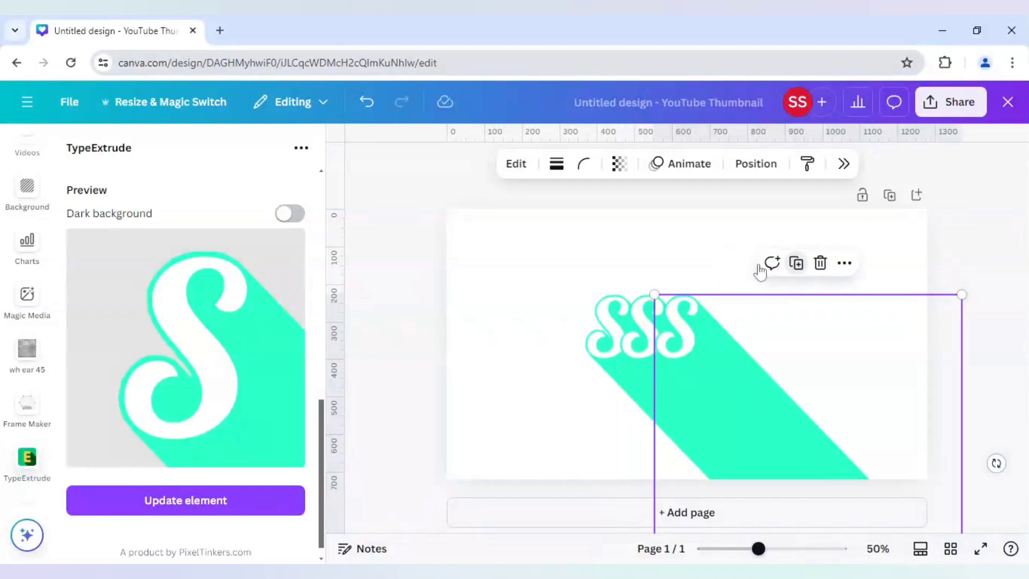
left_click(796, 263)
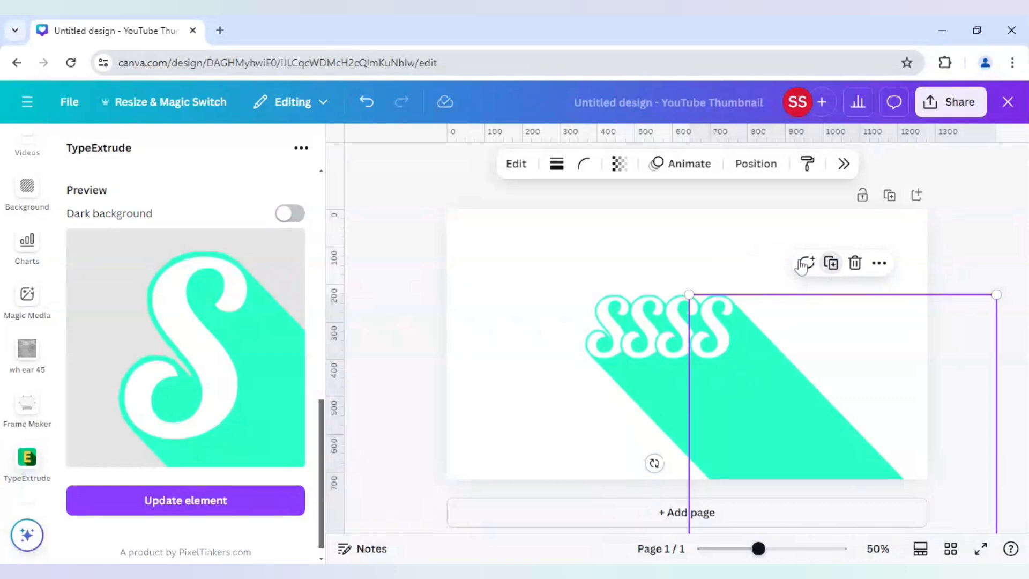
left_click(831, 263)
left_click(865, 263)
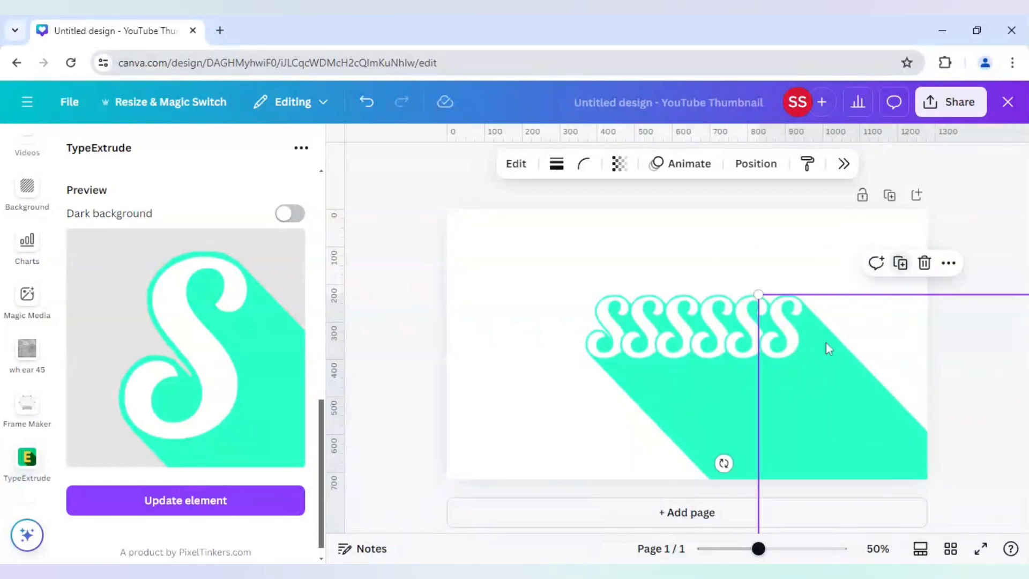
- Replace the text of the second S in the row with a lowercase h
left_click(642, 349)
scroll(276, 371, "up", 5)
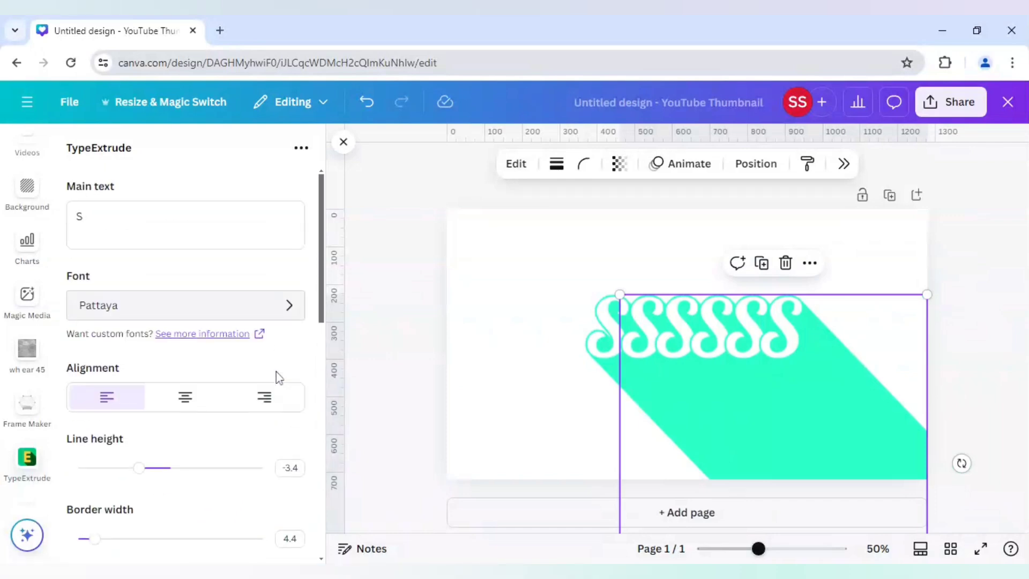
left_click(84, 216)
key("BackSpace")
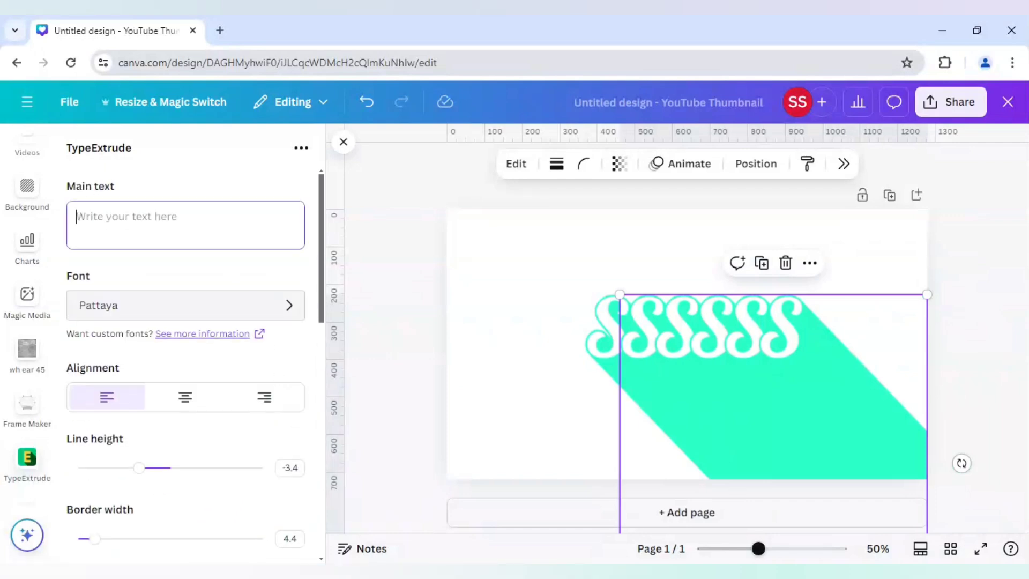
type("h")
- Change the h's extrusion color to blue #1BA3F1 and update the element in the design
scroll(209, 378, "down", 8)
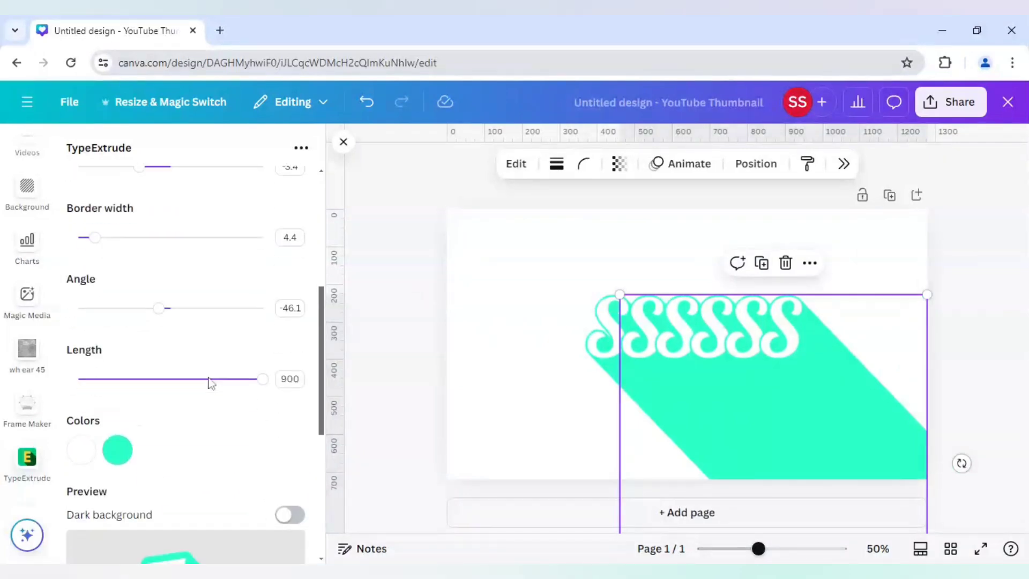
left_click(118, 300)
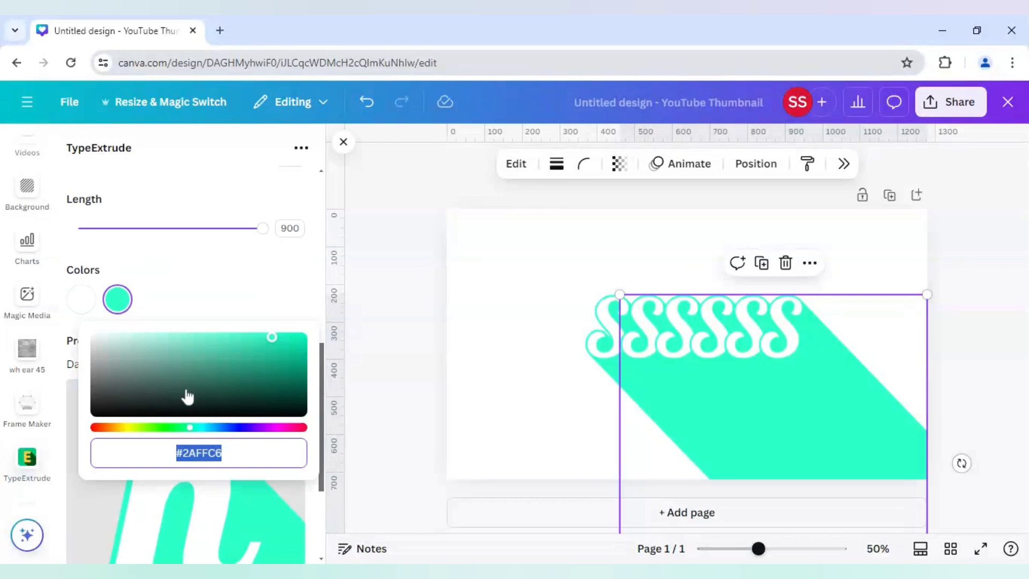
left_click(199, 428)
left_click_drag(205, 437, 212, 433)
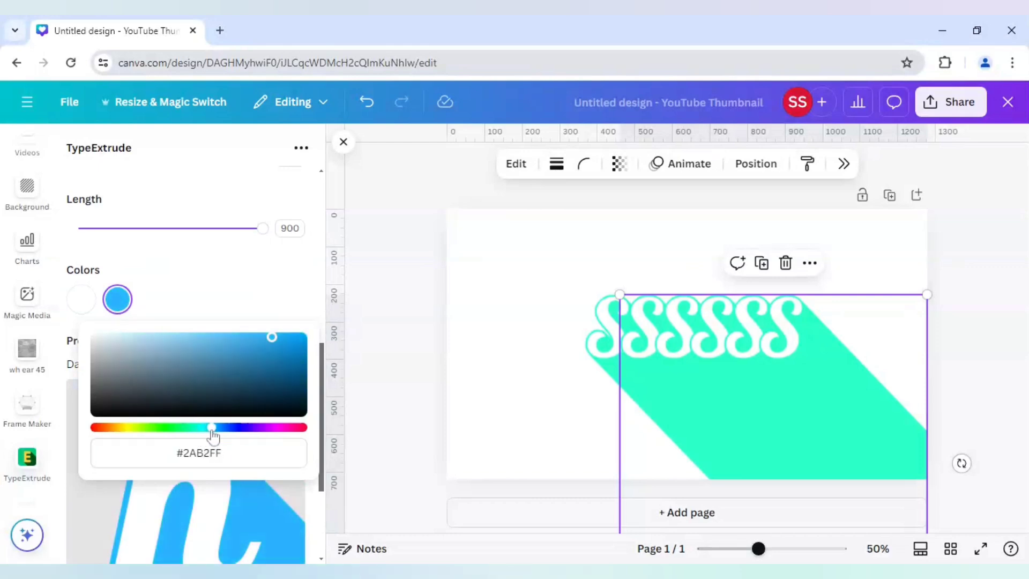
left_click_drag(273, 339, 285, 336)
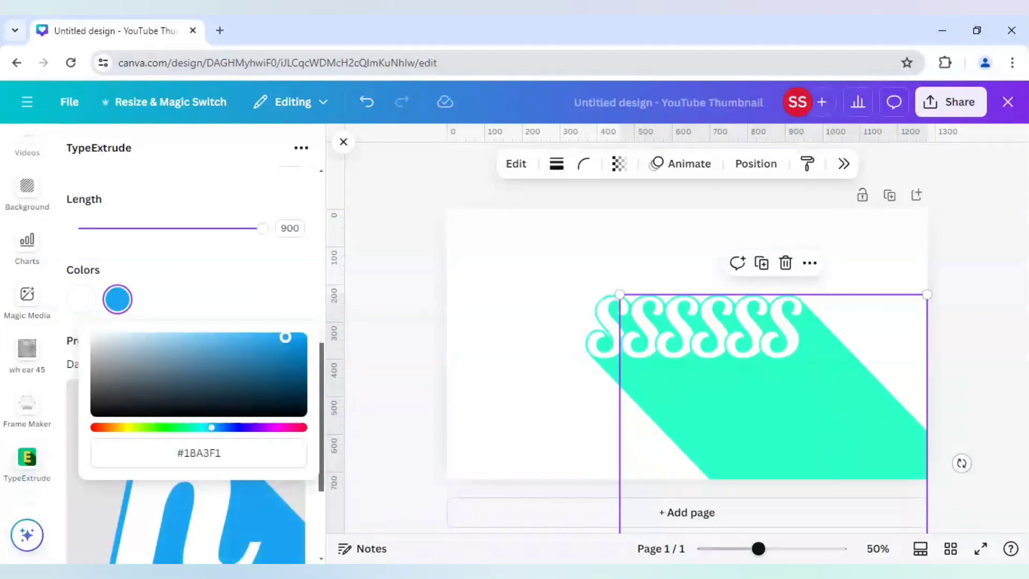
left_click(275, 290)
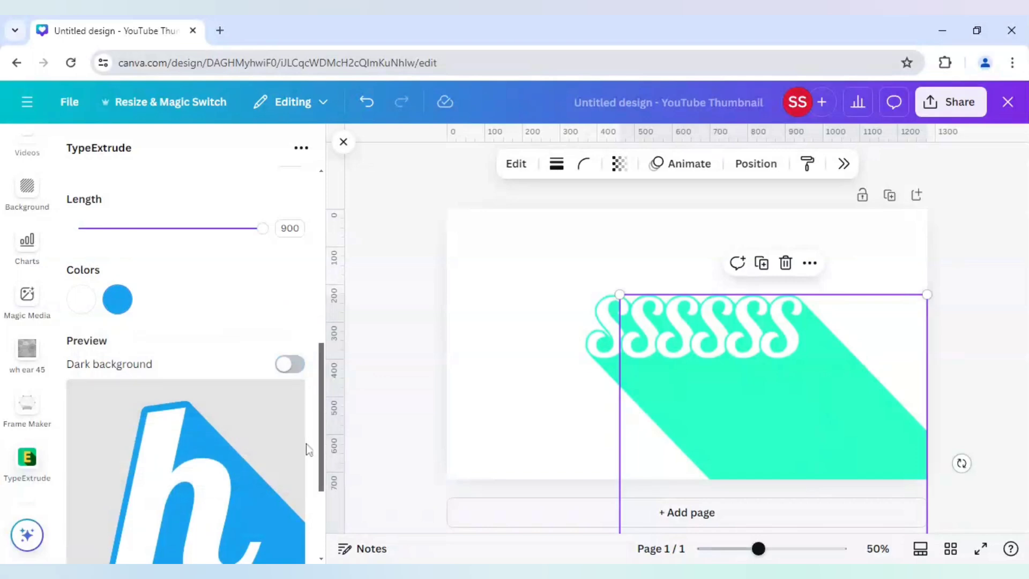
scroll(300, 448, "down", 5)
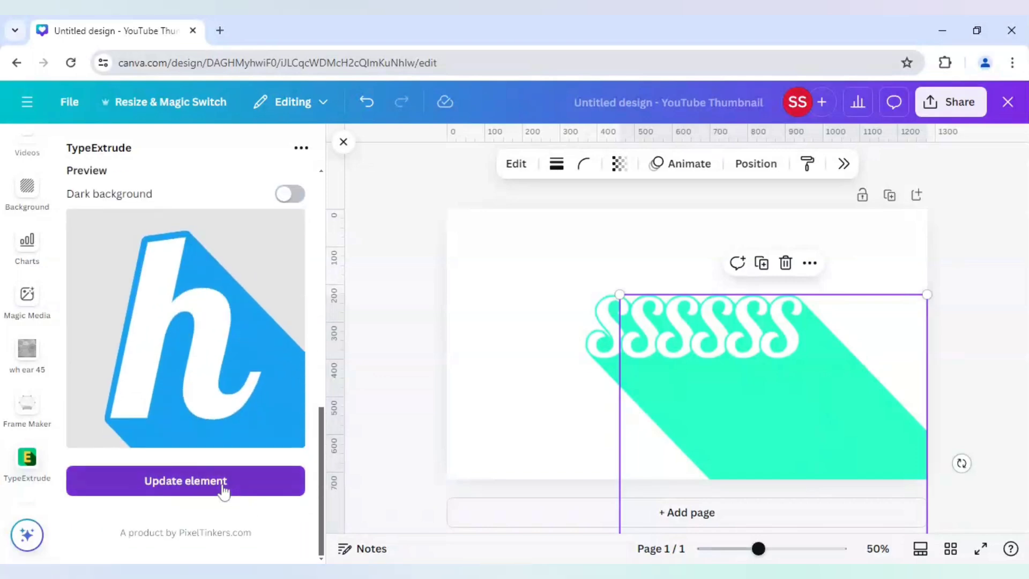
left_click(223, 490)
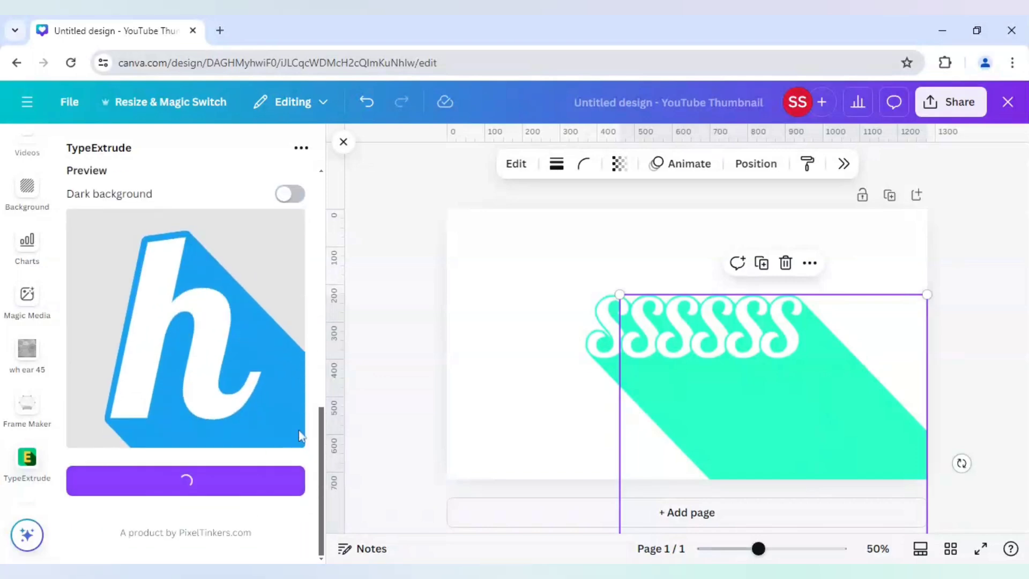
- Replace the text of the third letter in the row with a lowercase a
left_click(679, 349)
scroll(171, 413, "up", 10)
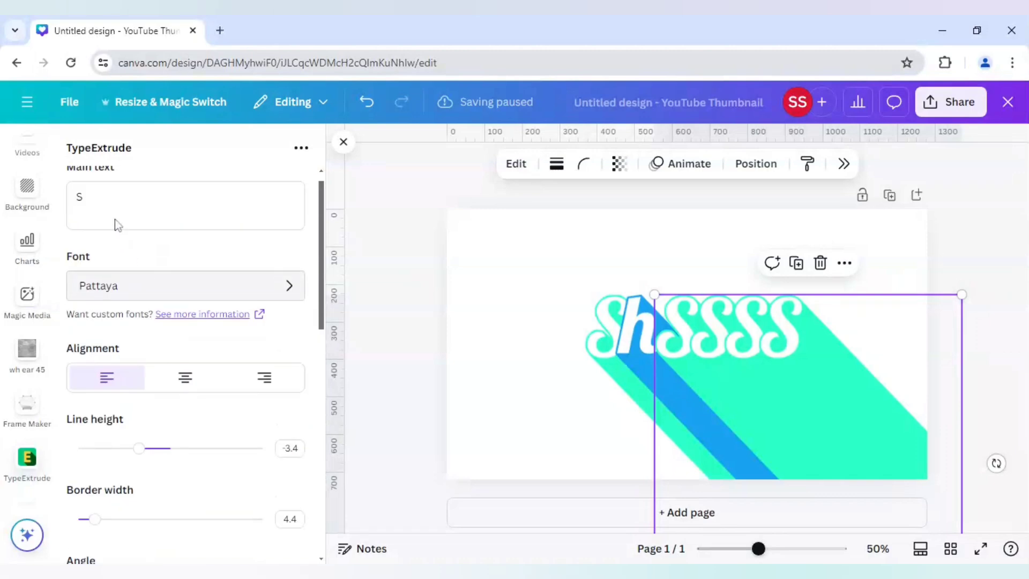
left_click(114, 220)
key("BackSpace")
type("a")
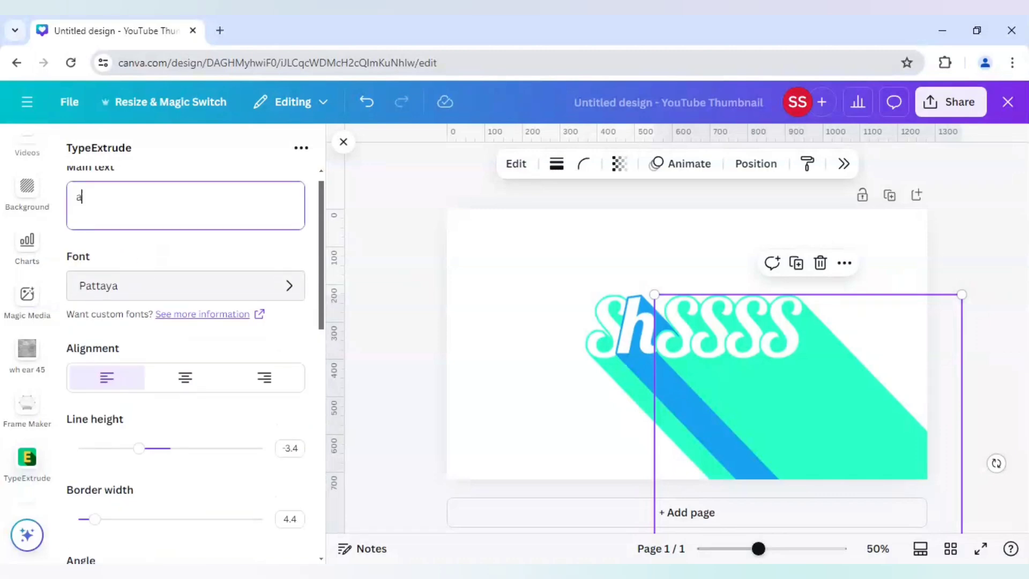
- Change the a's extrusion color to purple #D42AFF and update the element in the design
scroll(197, 349, "down", 4)
scroll(195, 351, "down", 3)
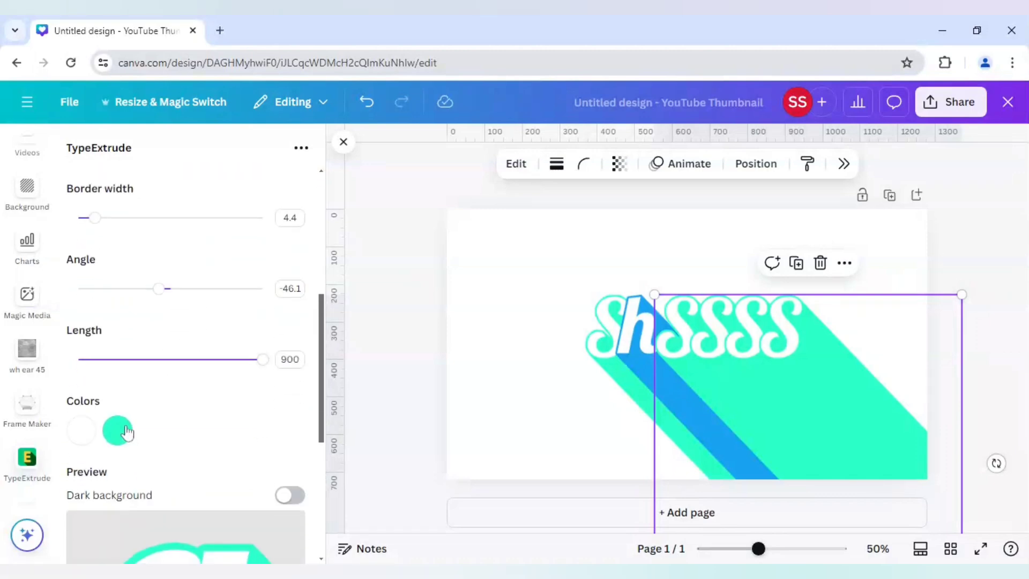
left_click(117, 430)
scroll(181, 447, "down", 3)
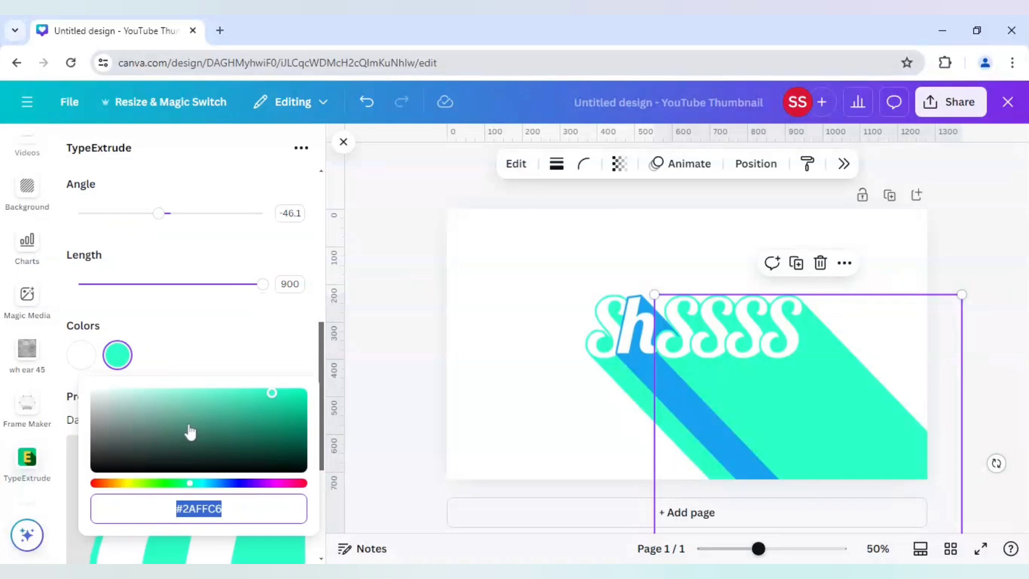
left_click_drag(204, 482, 264, 497)
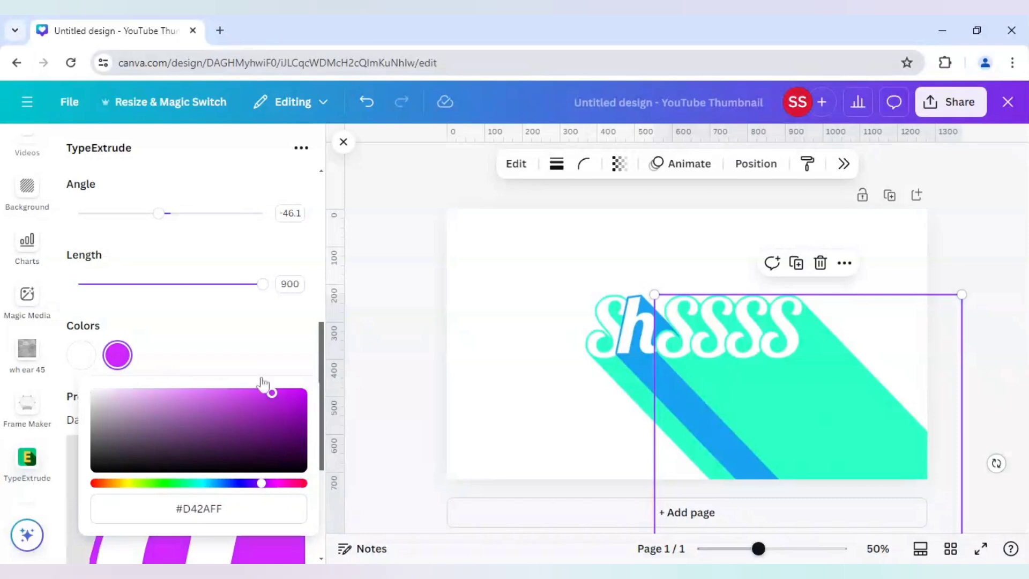
left_click(248, 345)
scroll(242, 469, "down", 5)
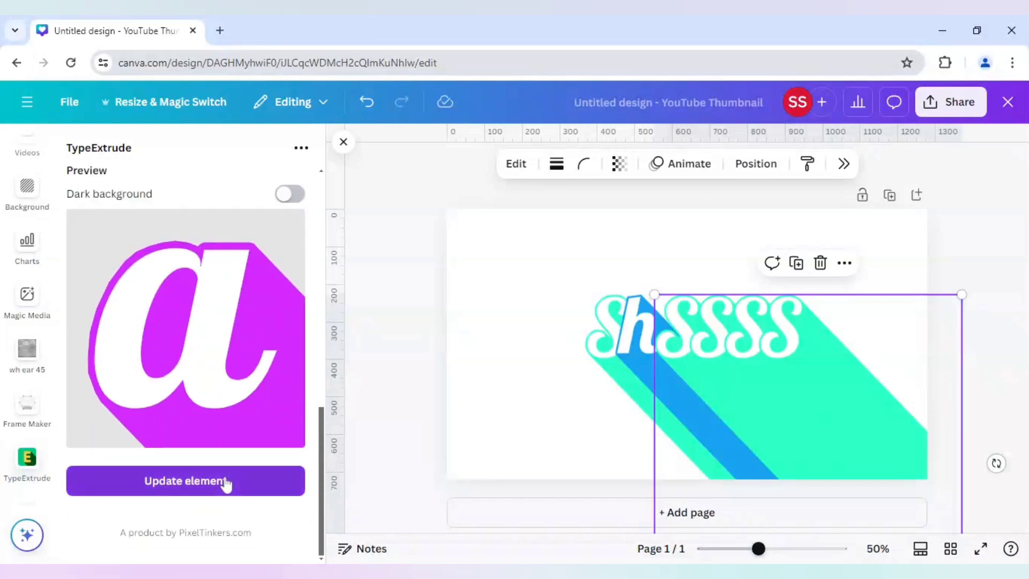
left_click(225, 484)
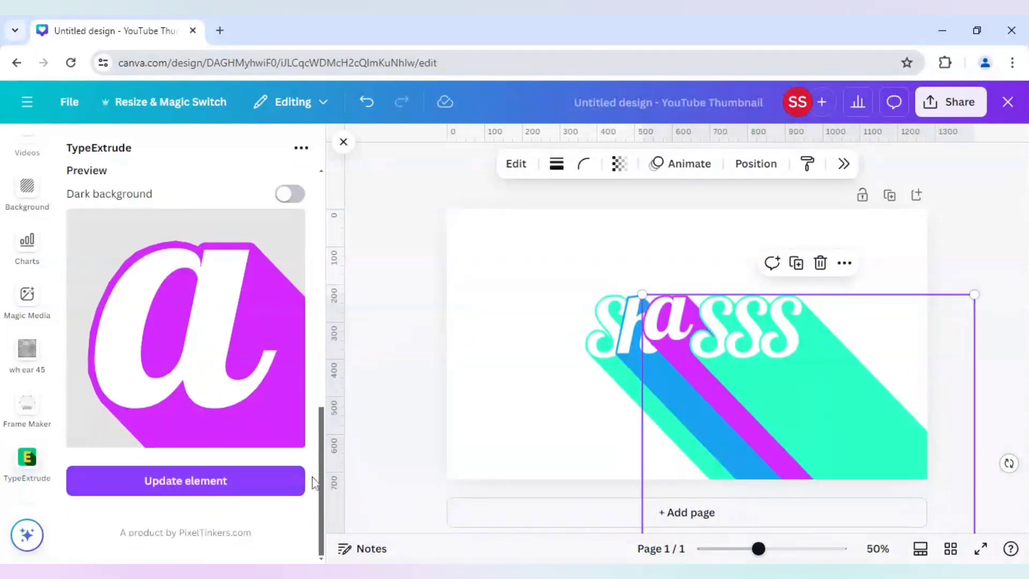
- Replace the text of the fourth letter in the row with a lowercase d
left_click(720, 345)
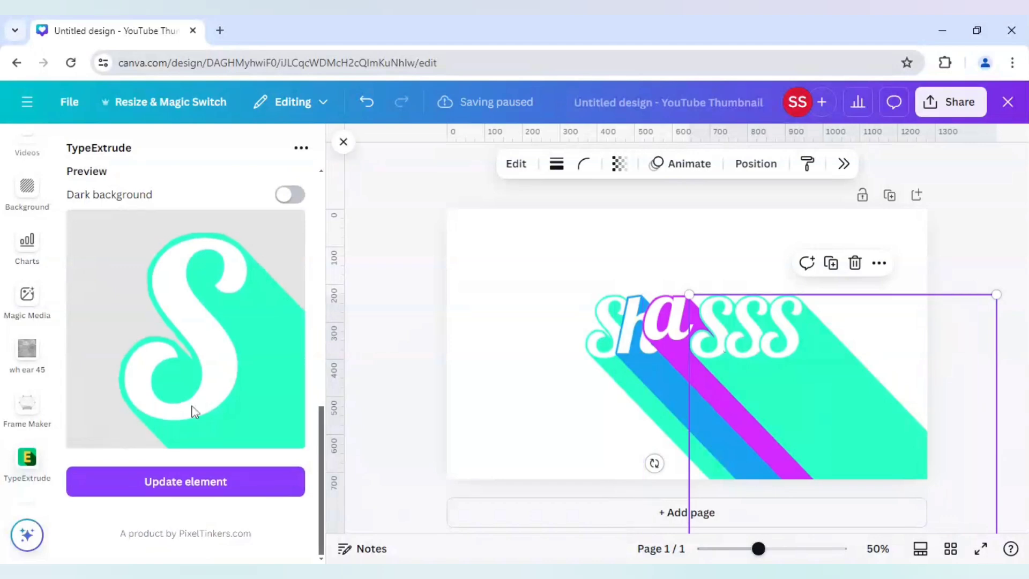
scroll(192, 411, "up", 8)
left_click(131, 204)
key("BackSpace")
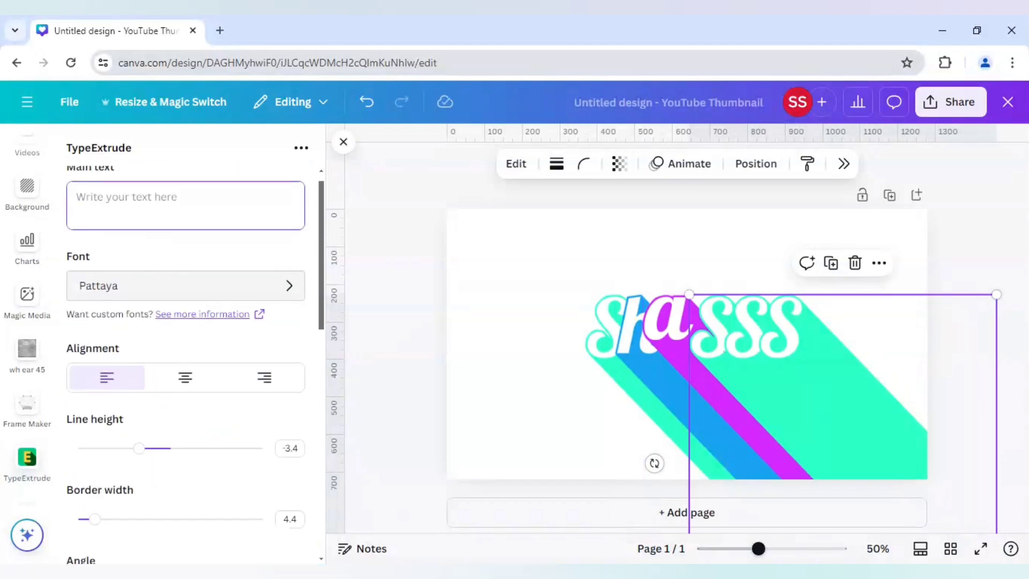
type("d")
- Change the d's extrusion color to dark green and update the element in the design
scroll(229, 375, "down", 10)
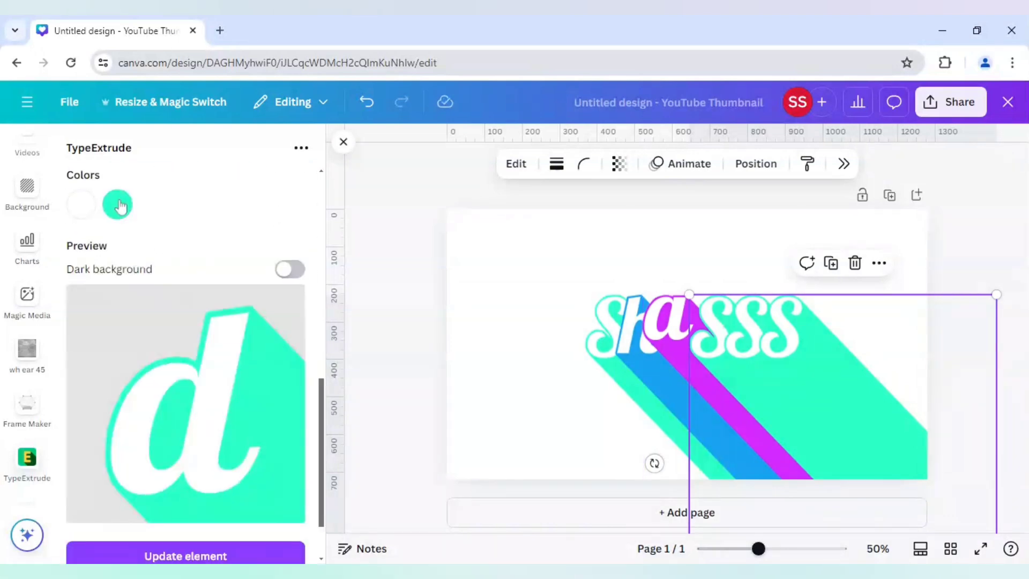
left_click(121, 206)
mouse_move(189, 332)
left_mouse_down()
mouse_move(243, 338)
mouse_move(177, 345)
left_mouse_up()
left_click_drag(271, 241, 301, 278)
left_click(218, 556)
- Replace the text of the fifth letter in the row with a lowercase o
left_click(754, 343)
scroll(289, 407, "up", 5)
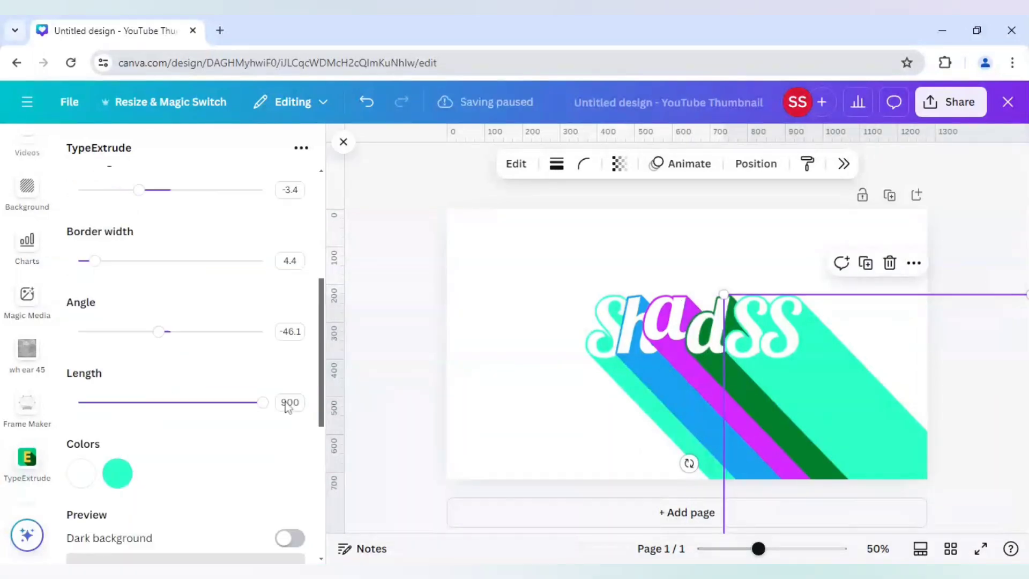
scroll(288, 407, "up", 5)
- Change the o's extrusion color to dark blue #1E0474 and update the element in the design
scroll(215, 375, "down", 5)
left_click(118, 374)
left_click_drag(188, 502, 241, 502)
left_click_drag(272, 413, 299, 456)
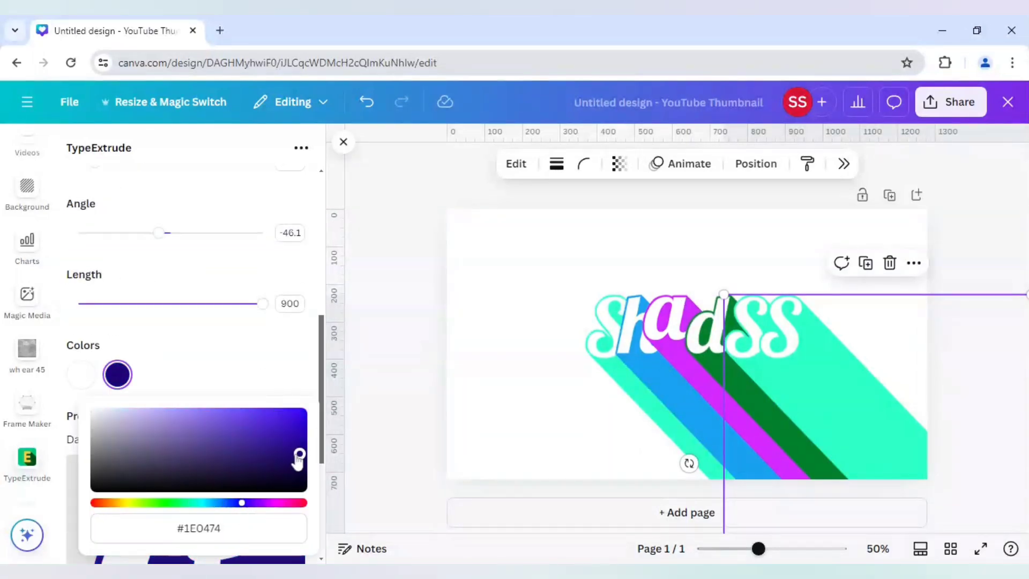
scroll(297, 375, "down", 5)
left_click(209, 500)
- Replace the text of the last S in the row with a lowercase w
left_click(784, 343)
scroll(214, 375, "up", 10)
type("w")
- Change the w's extrusion color to dark red and update the element in the design
scroll(214, 375, "down", 6)
left_click(117, 374)
left_click_drag(189, 502, 97, 502)
left_click_drag(272, 412, 291, 429)
scroll(214, 376, "down", 5)
left_click(185, 500)
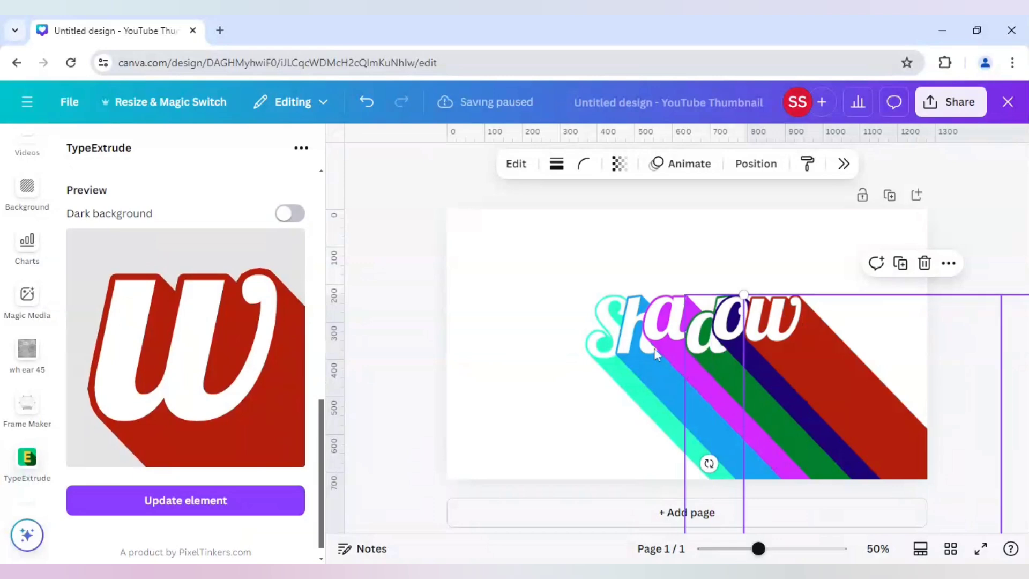
- Space the letters after the S evenly and align them on one baseline so the word reads Shadow, and deselect them
left_click_drag(635, 348, 829, 335)
left_click(717, 345)
left_click(704, 346)
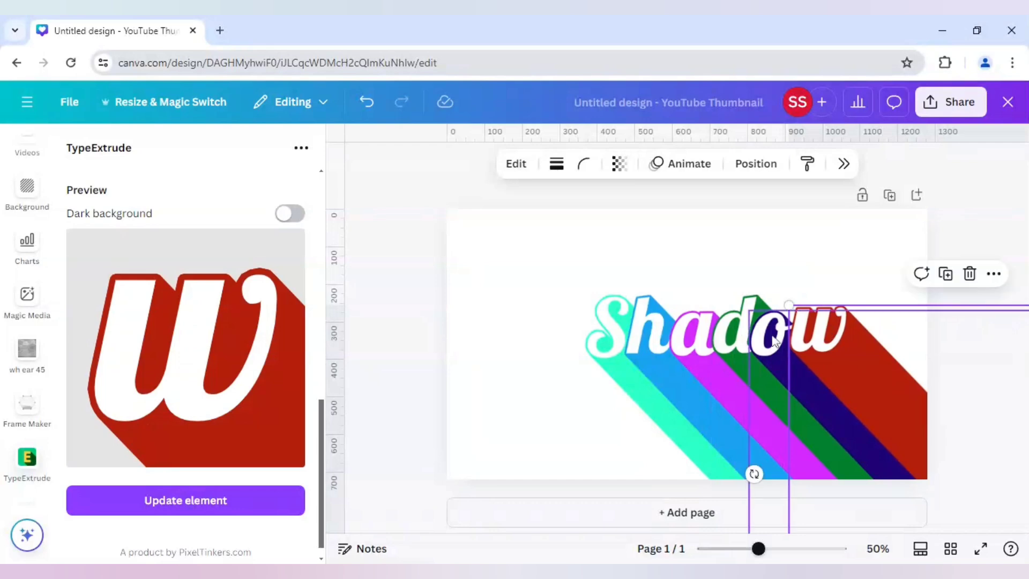
left_click(778, 343)
left_click(806, 343)
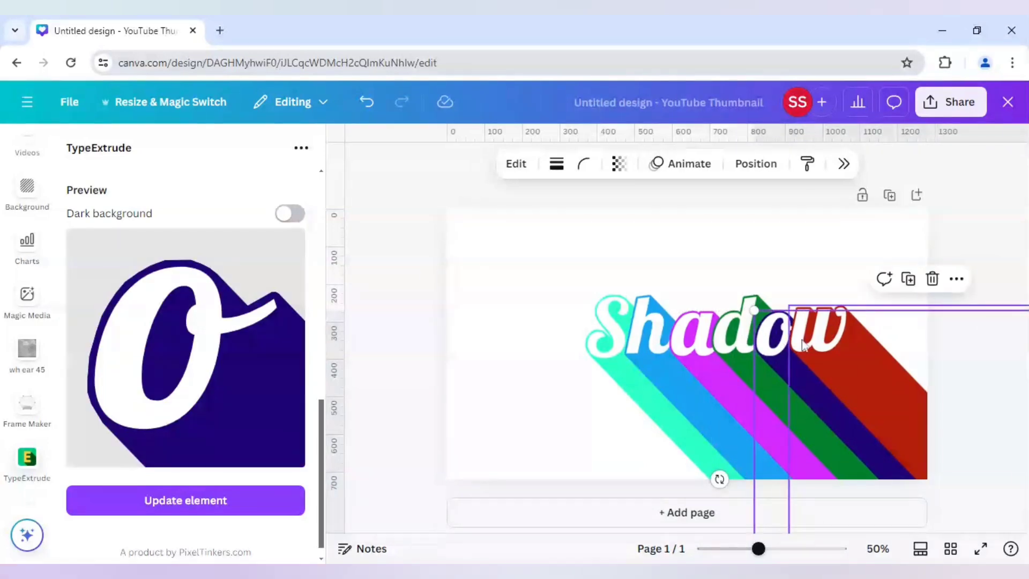
left_click_drag(825, 340, 827, 342)
left_click(526, 329)
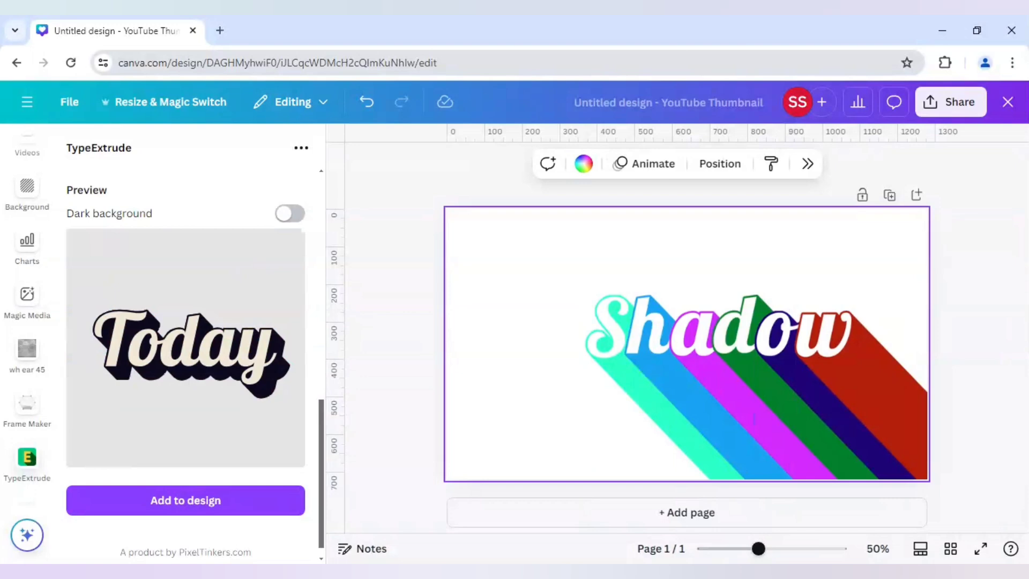
scroll(241, 365, "up", 3)
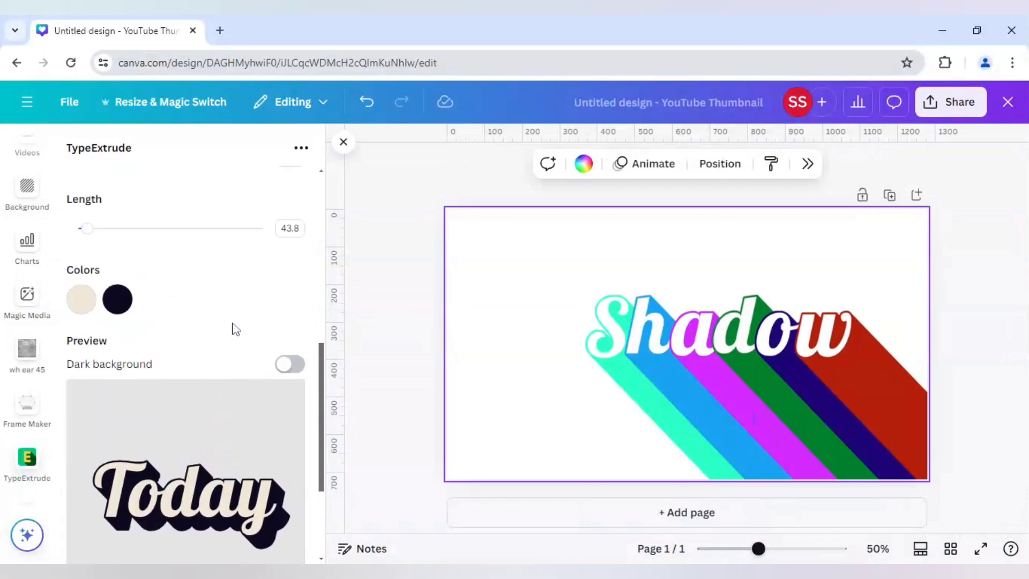